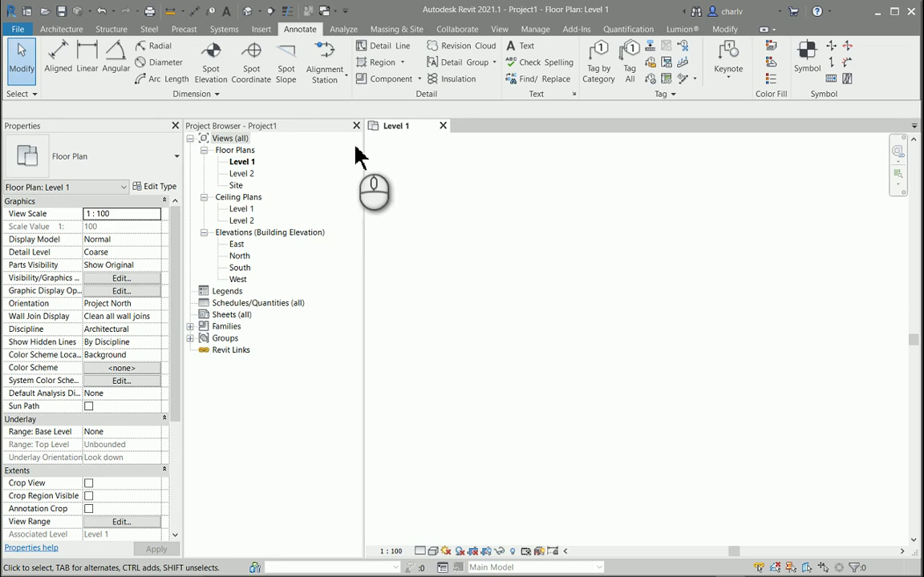
# Step: Draw a diagonal <Hidden Lines> detail line from lower left to upper right on Level 1
pyautogui.click(386, 51)
pyautogui.click(682, 68)
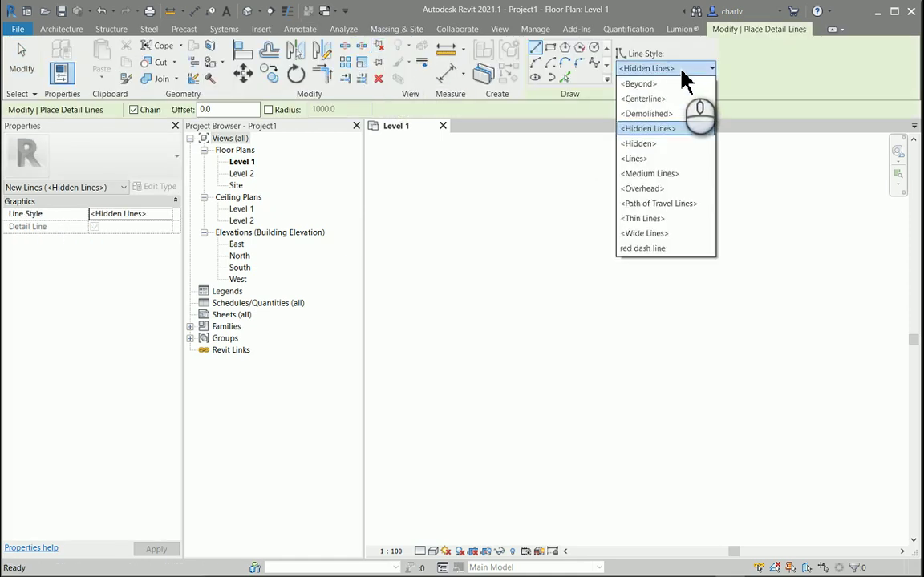
pyautogui.click(665, 128)
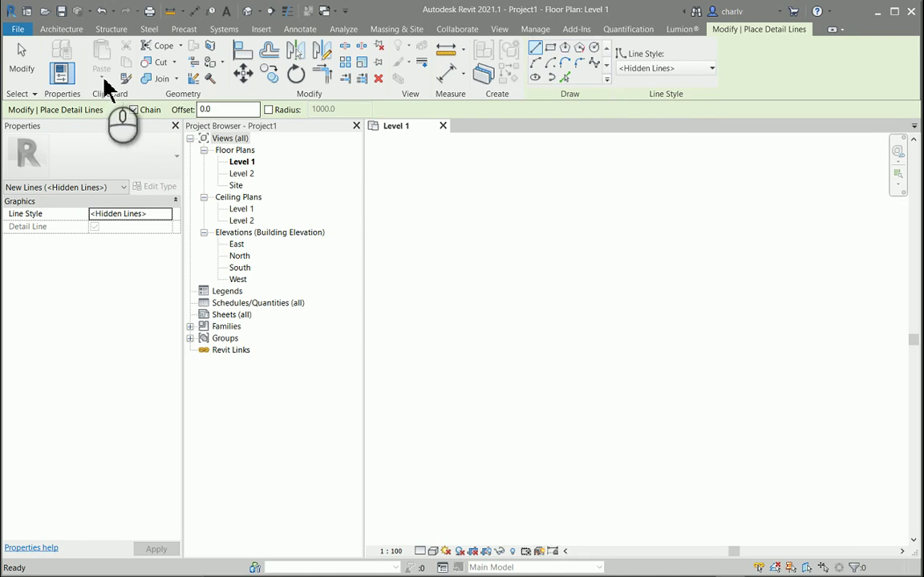
pyautogui.click(411, 387)
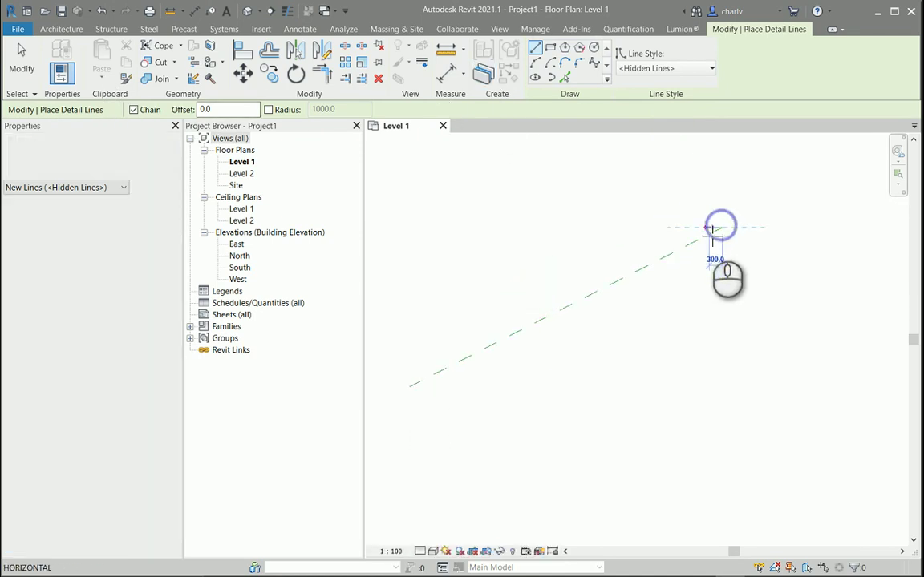
pyautogui.click(712, 231)
pyautogui.press('Escape')
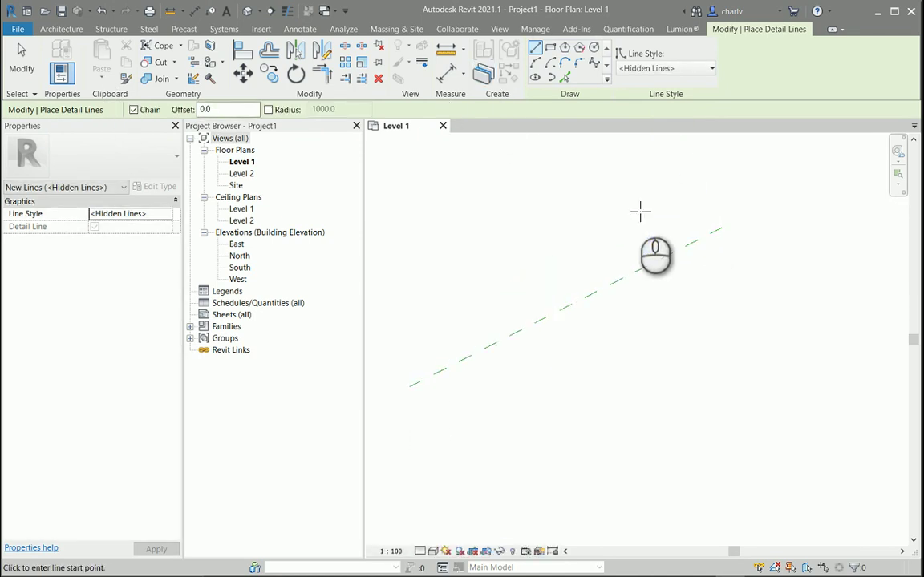
pyautogui.scroll(2, 593, 313)
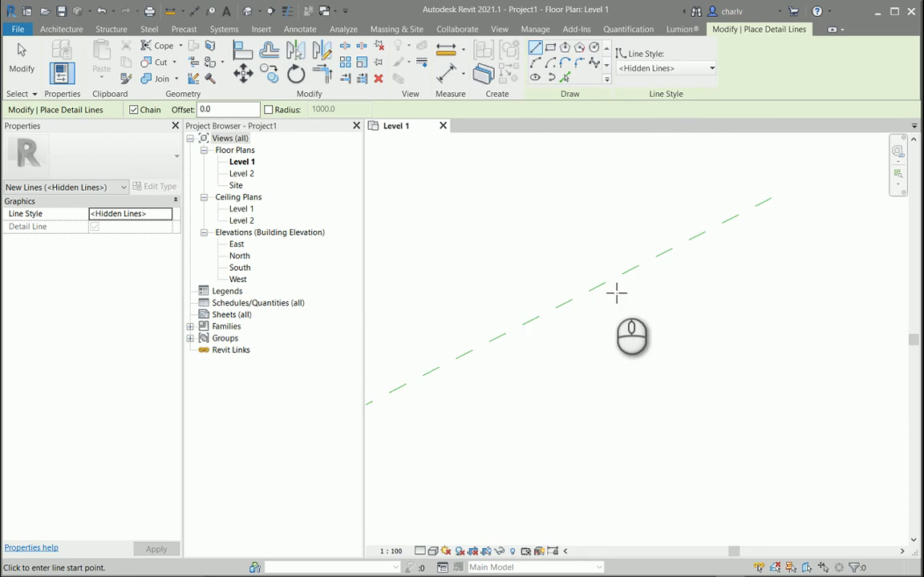
pyautogui.scroll(1, 601, 284)
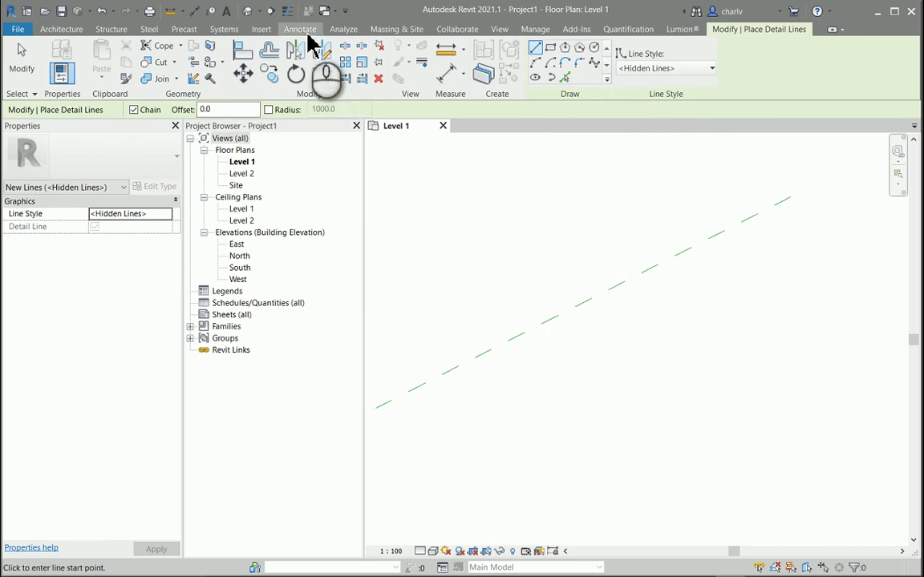
# Step: In Line Styles, create a new subcategory under Lines named 'new'
pyautogui.click(534, 30)
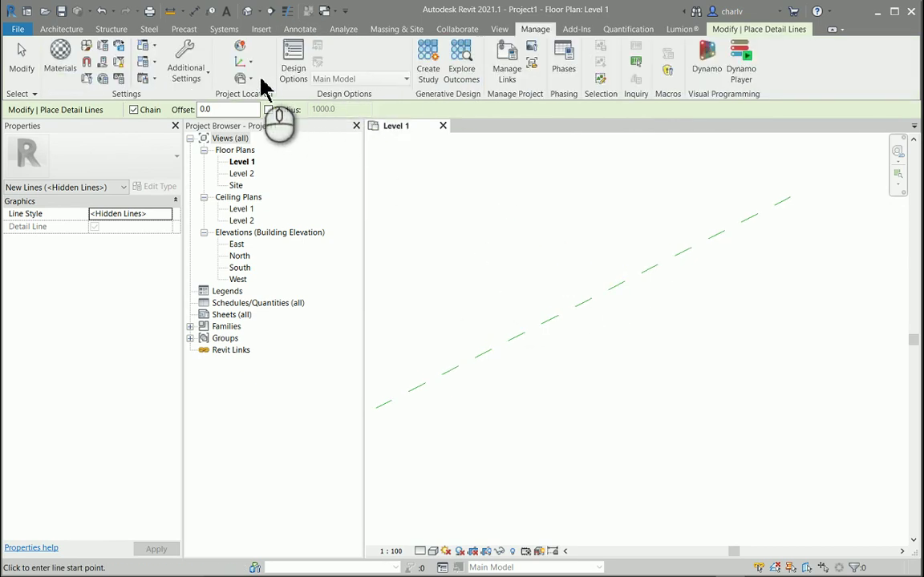
pyautogui.click(199, 76)
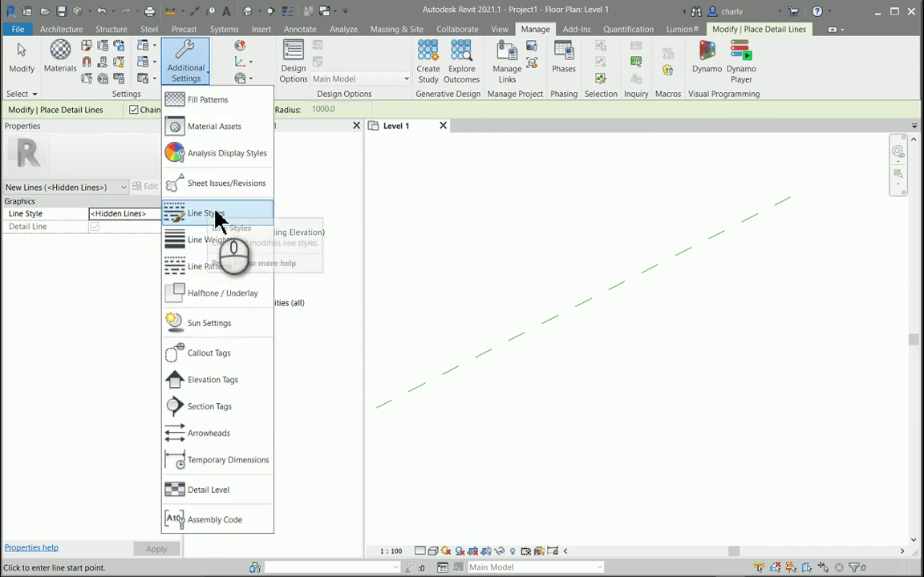
pyautogui.click(219, 213)
pyautogui.click(238, 202)
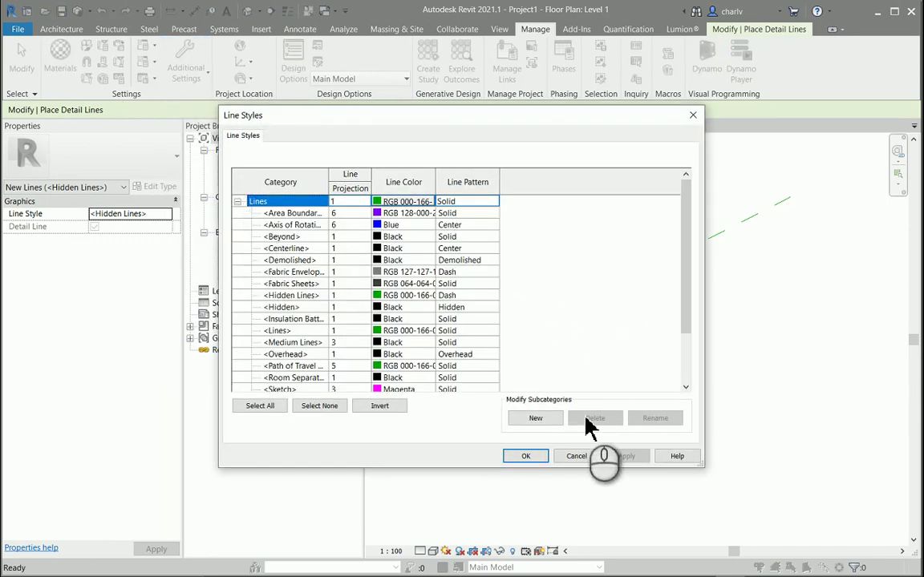
pyautogui.click(530, 421)
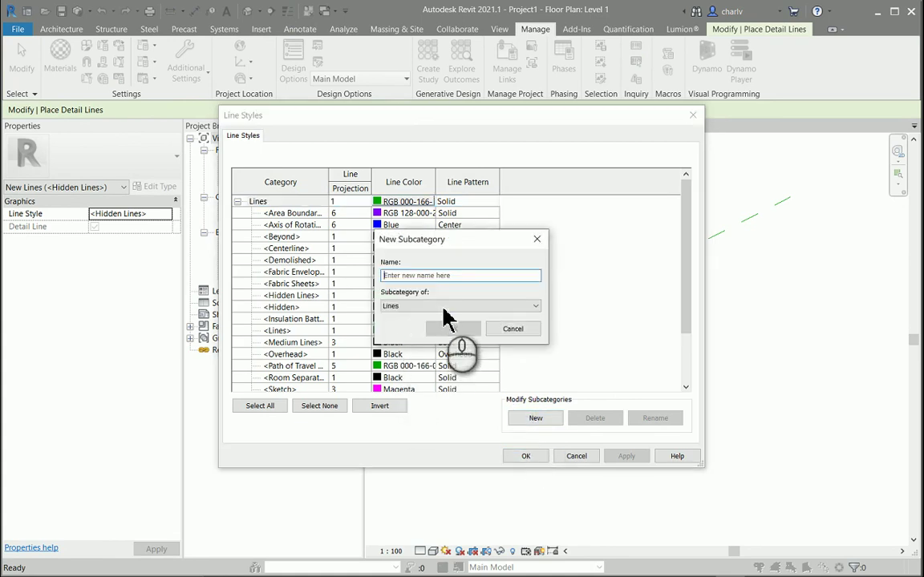
pyautogui.write('new')
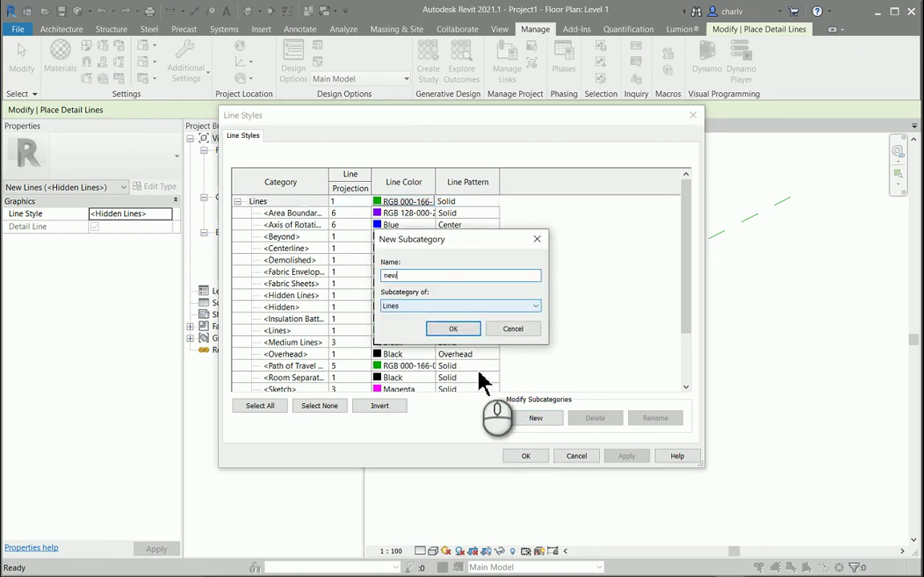
pyautogui.click(451, 328)
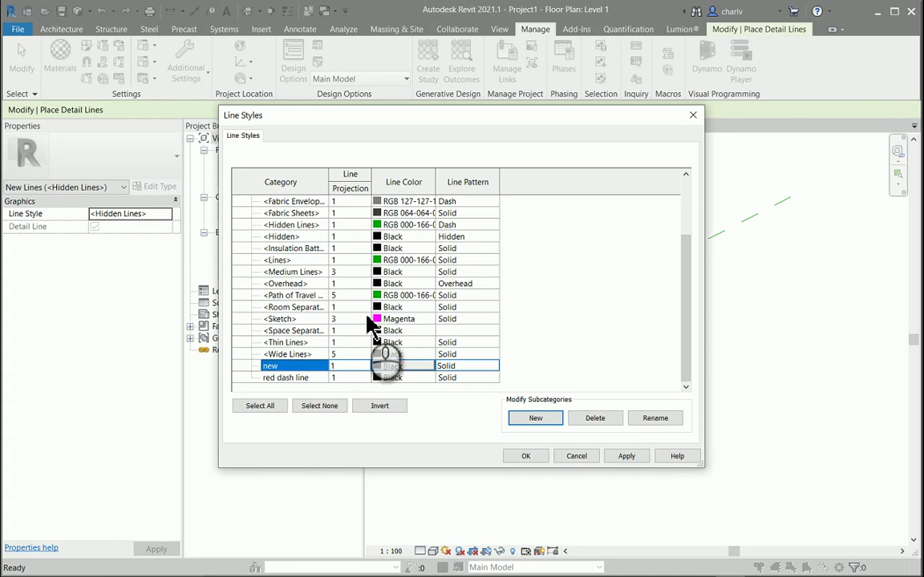
# Step: Keep the new style's line pattern Solid and save the line styles
pyautogui.click(490, 368)
pyautogui.click(492, 366)
pyautogui.scroll(-5, 493, 389)
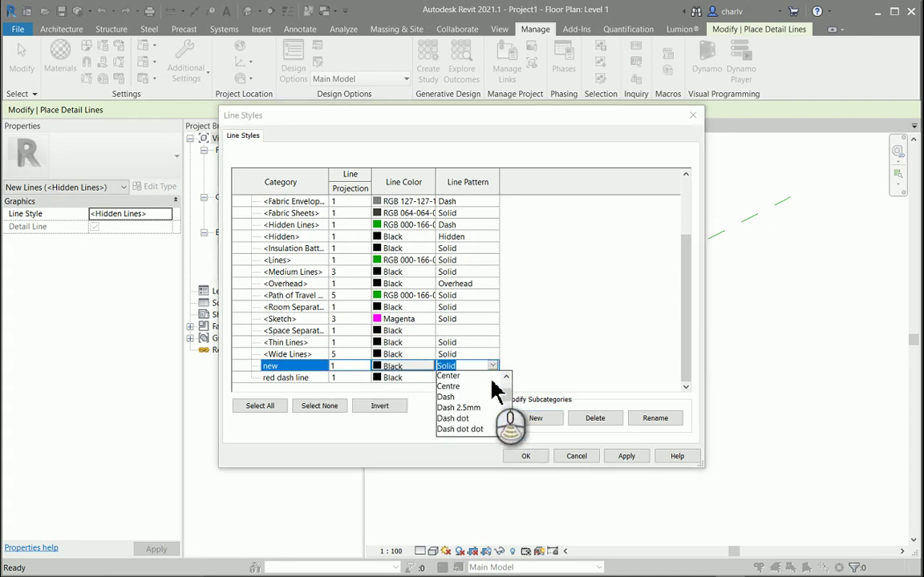
pyautogui.scroll(5, 489, 401)
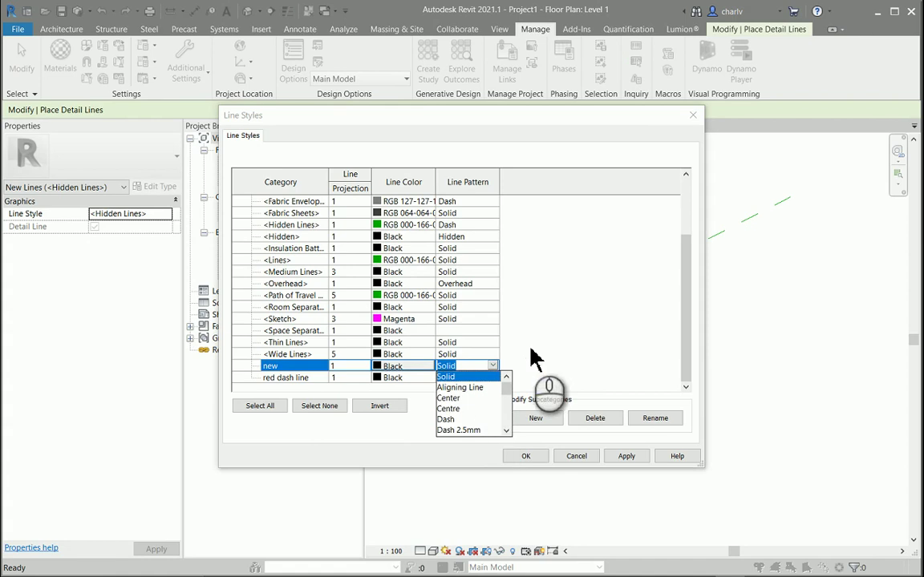
pyautogui.click(531, 349)
pyautogui.click(526, 454)
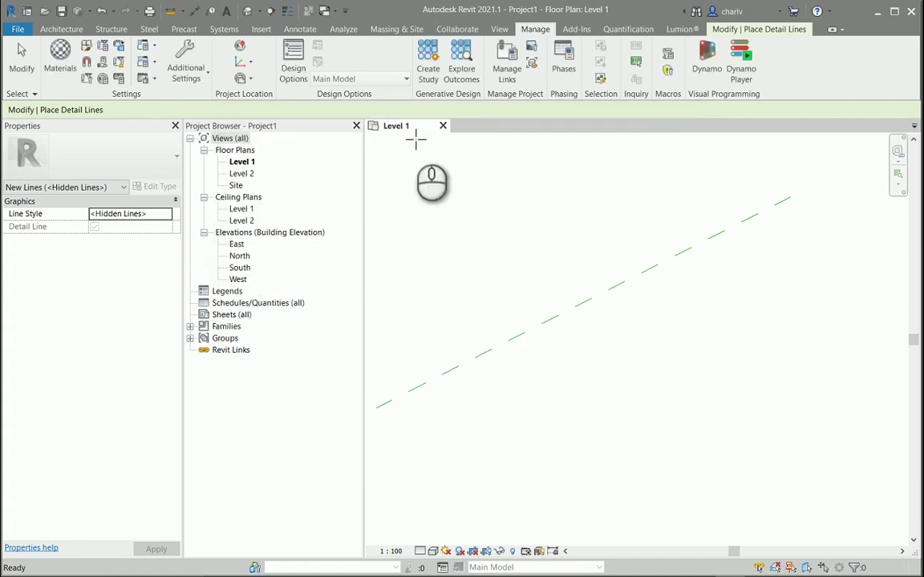
pyautogui.click(186, 80)
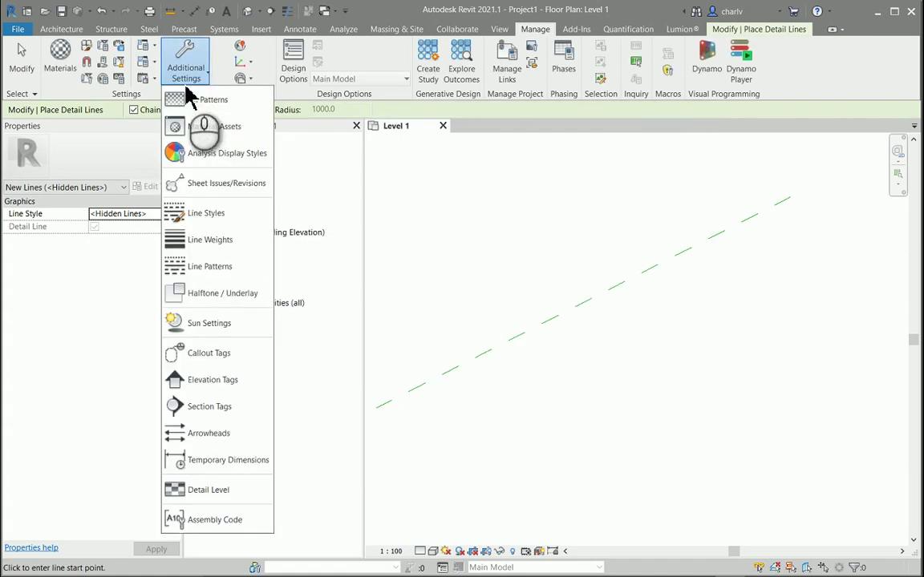
pyautogui.click(215, 267)
pyautogui.moveTo(511, 278); pyautogui.dragTo(505, 241)
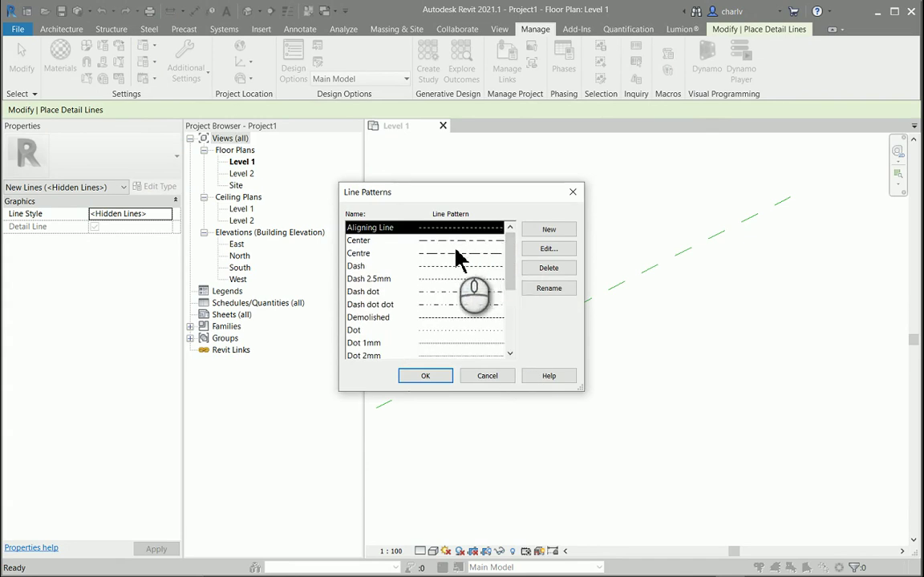
pyautogui.scroll(-3, 457, 258)
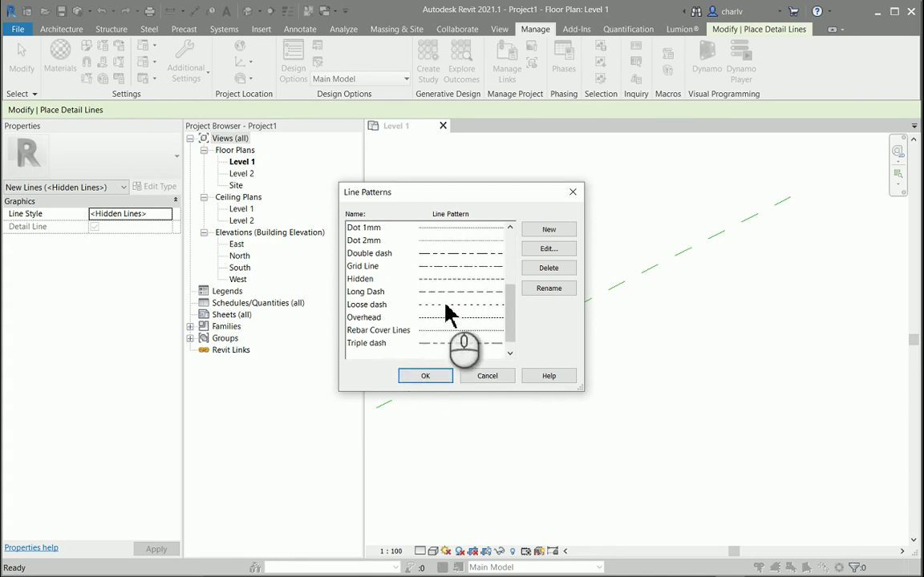
pyautogui.click(489, 377)
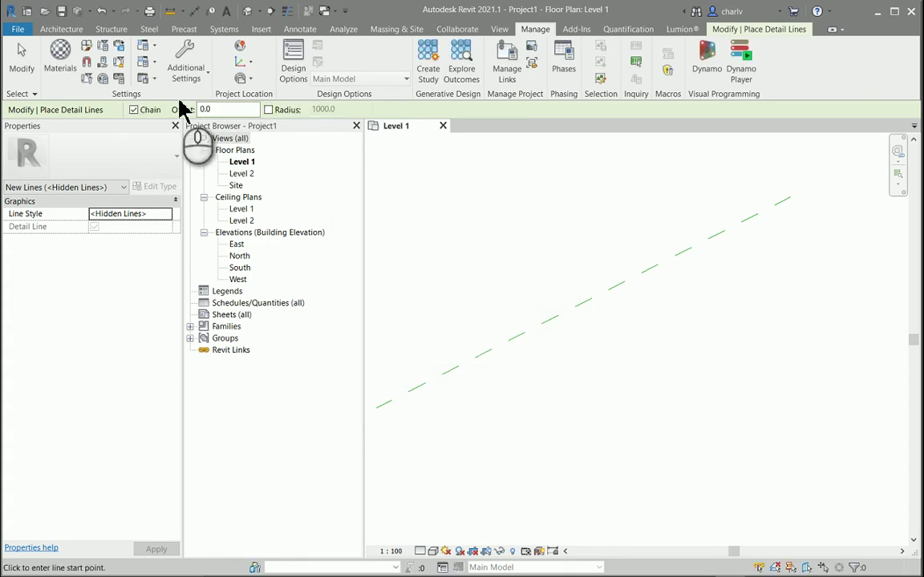
# Step: Place a Fence line detail component with letter Sewer, inset 500 and array 4 above the dashed line
pyautogui.click(262, 29)
pyautogui.click(300, 30)
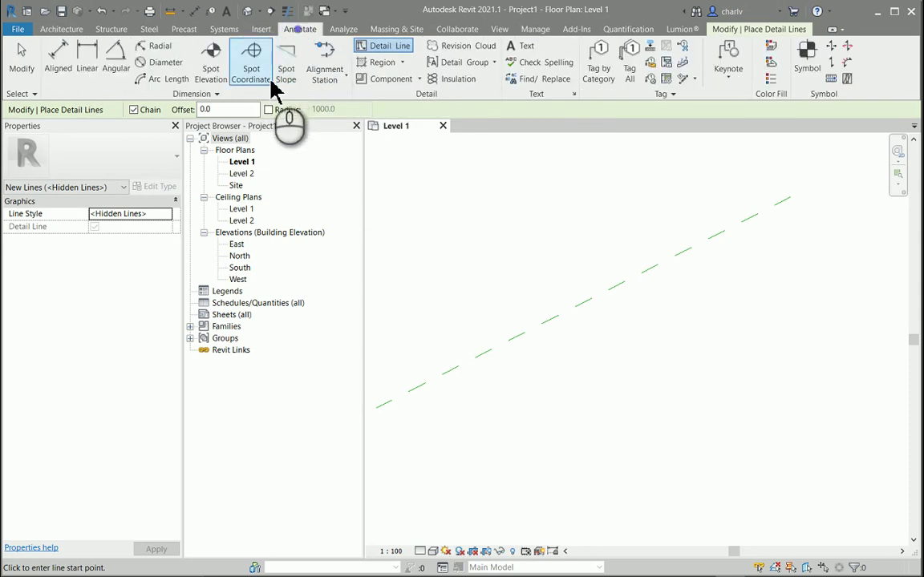
pyautogui.click(418, 80)
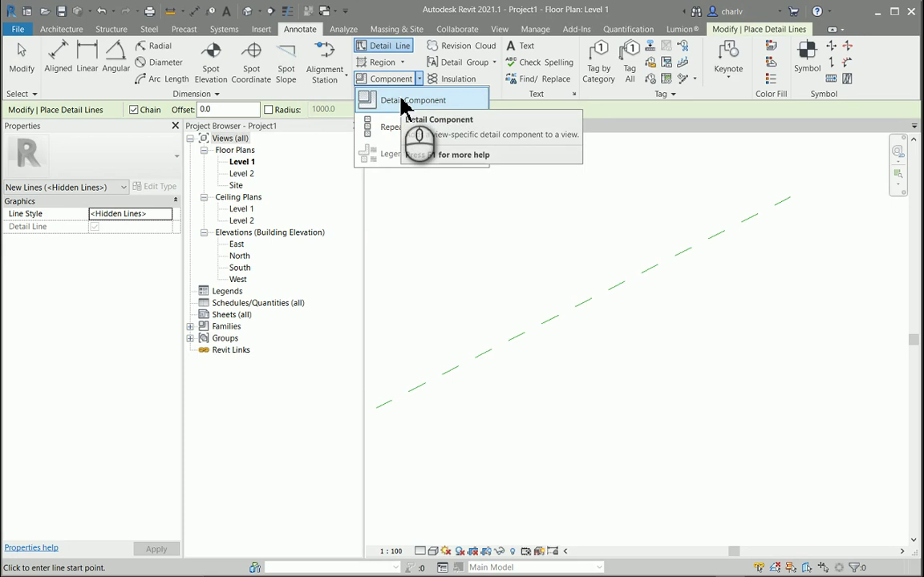
pyautogui.click(405, 102)
pyautogui.click(137, 291)
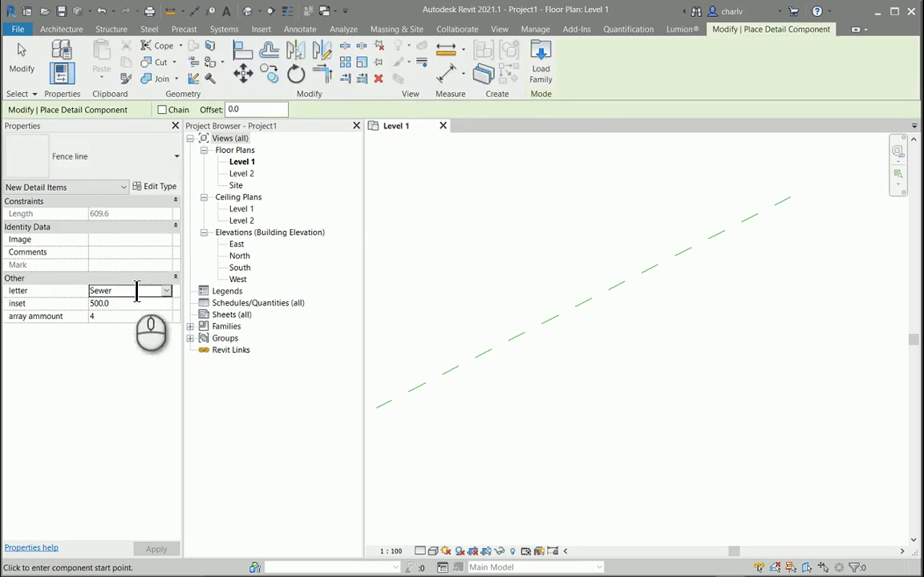
pyautogui.click(136, 303)
pyautogui.click(134, 316)
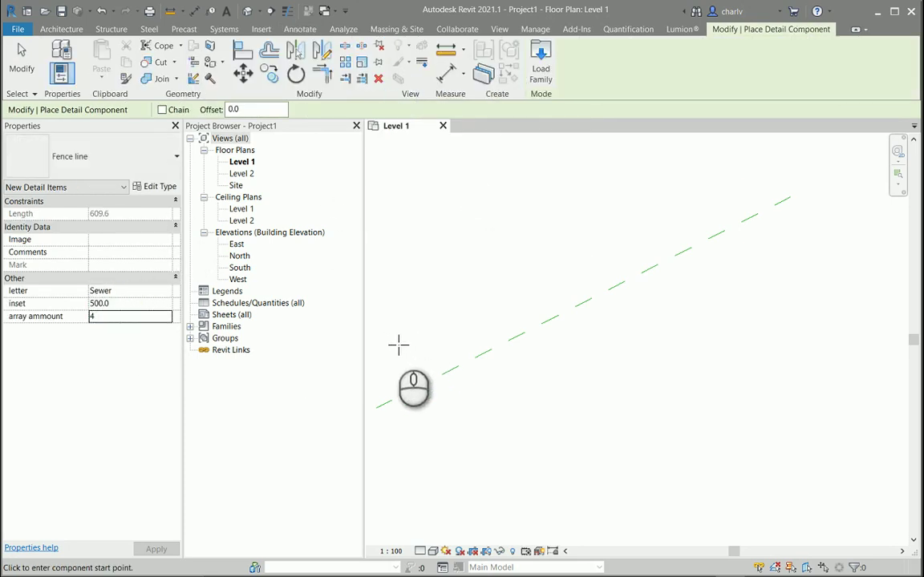
pyautogui.click(398, 345)
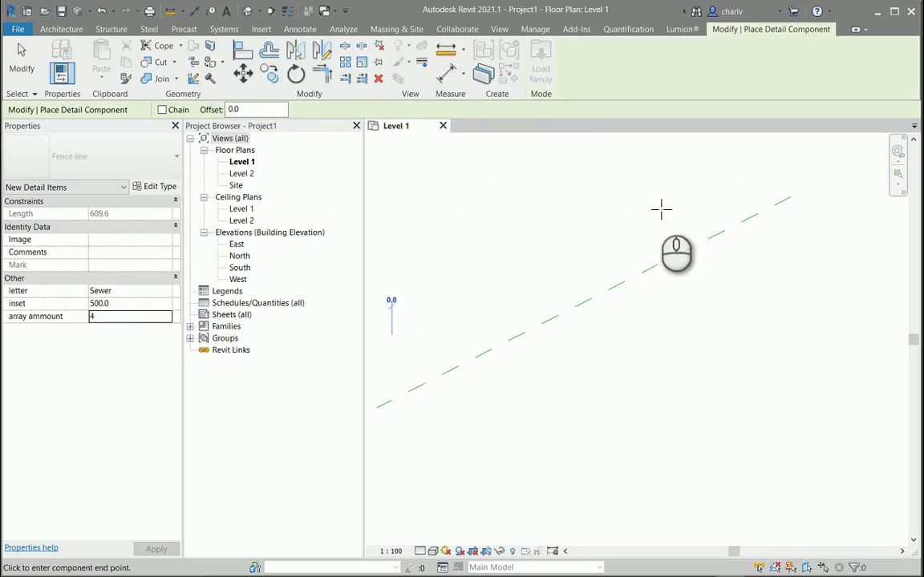
pyautogui.click(664, 336)
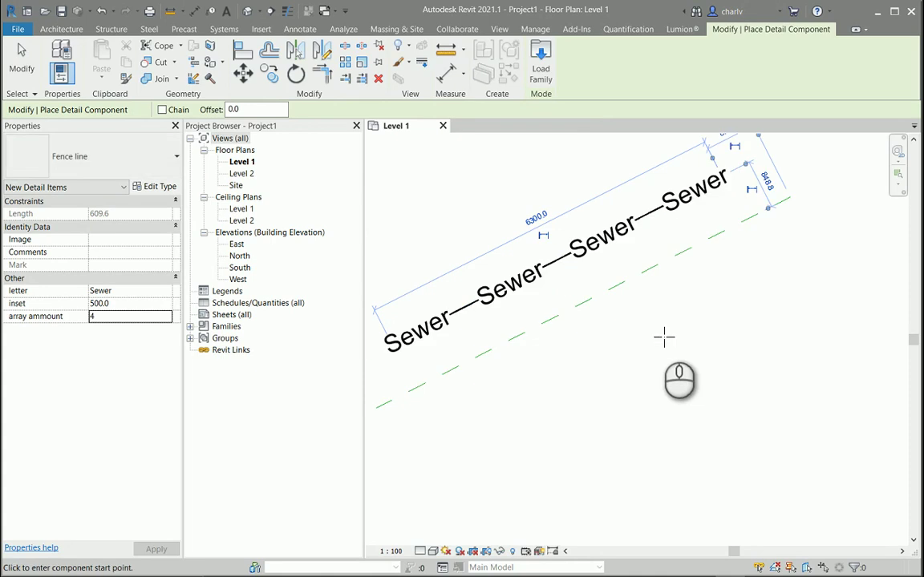
pyautogui.click(135, 292)
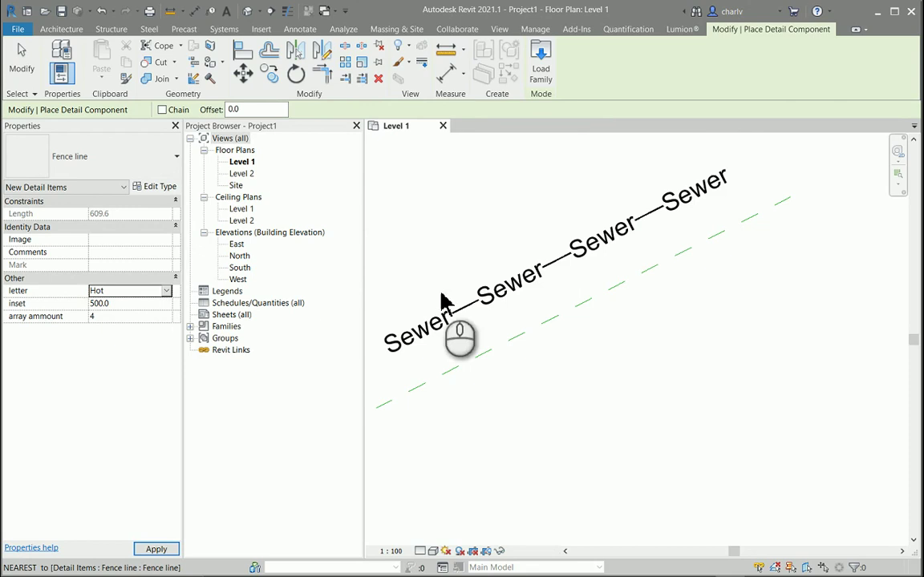
pyautogui.press('Escape')
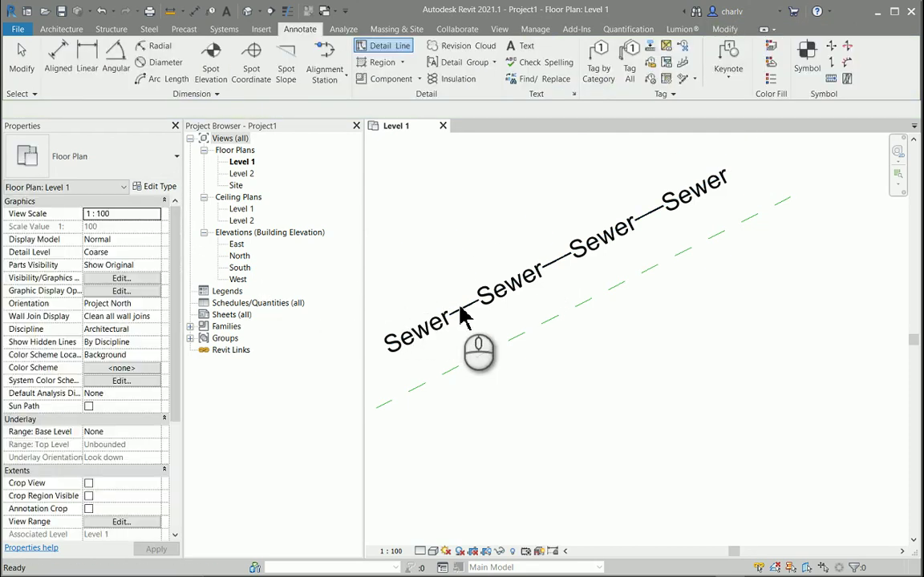
pyautogui.click(466, 313)
pyautogui.click(142, 290)
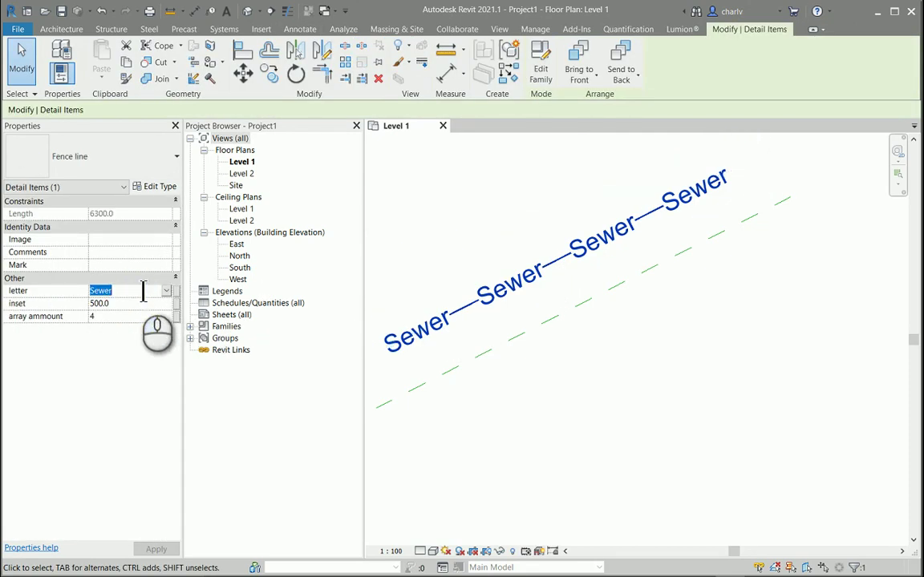
pyautogui.write('Hot')
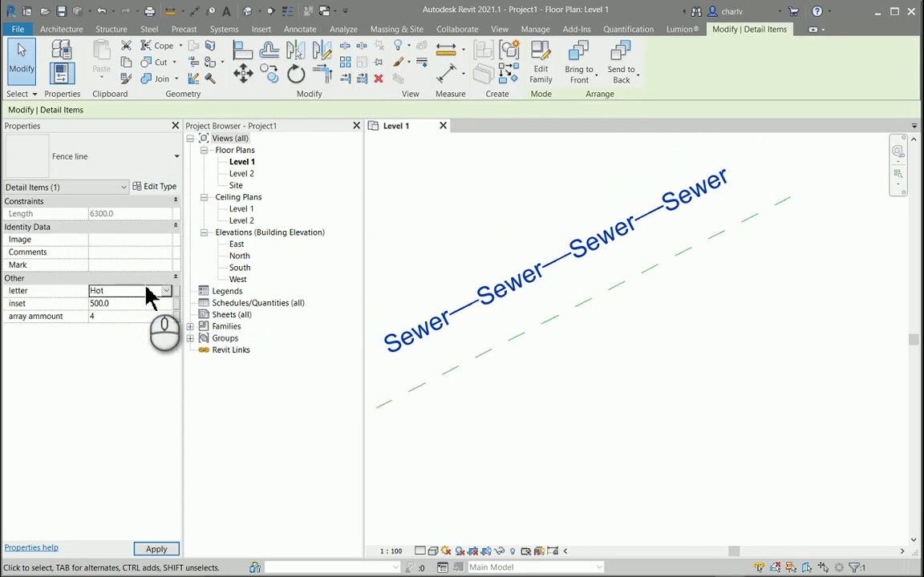
pyautogui.click(142, 316)
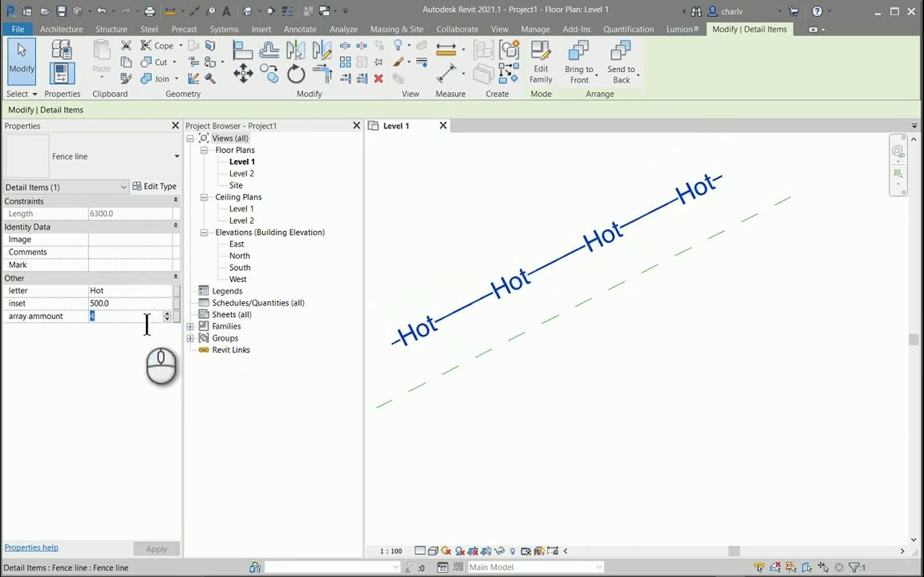
pyautogui.write('3')
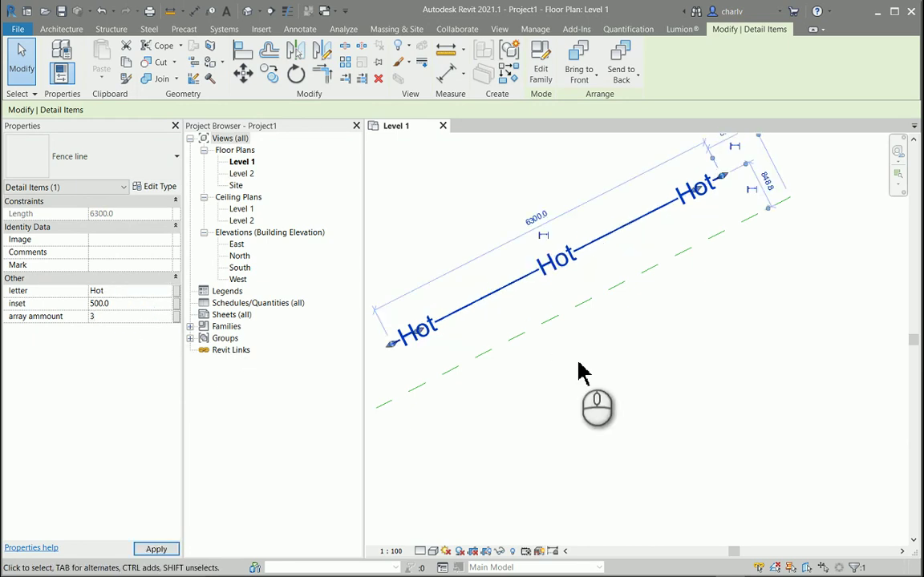
pyautogui.click(579, 364)
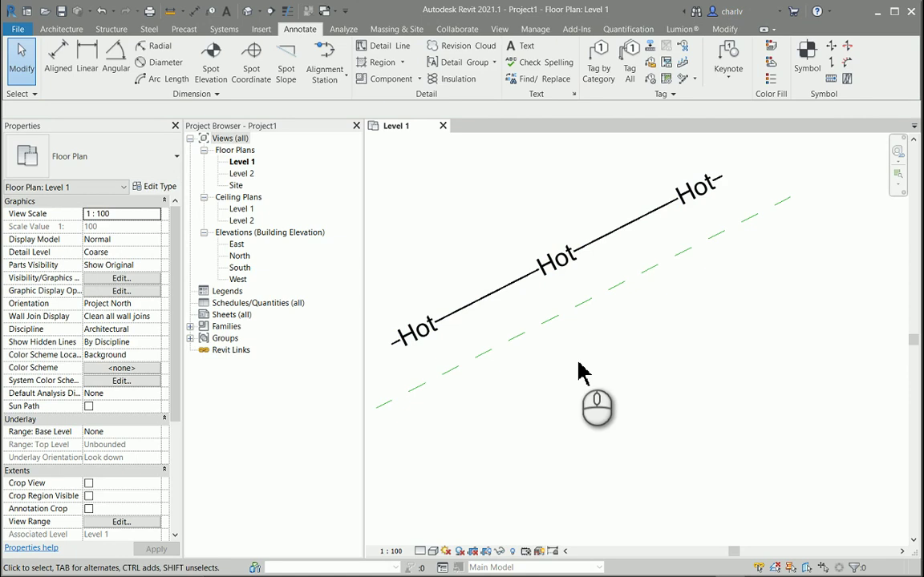
pyautogui.scroll(-1, 582, 373)
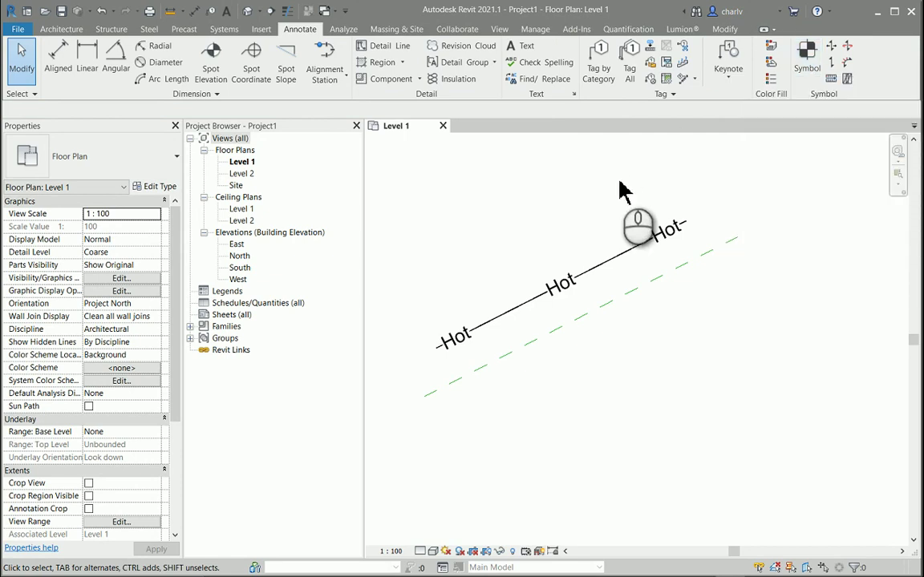
# Step: Create a new annotation symbol family from the Annotations folder's Metric Generic Annotation.rft template
pyautogui.click(19, 31)
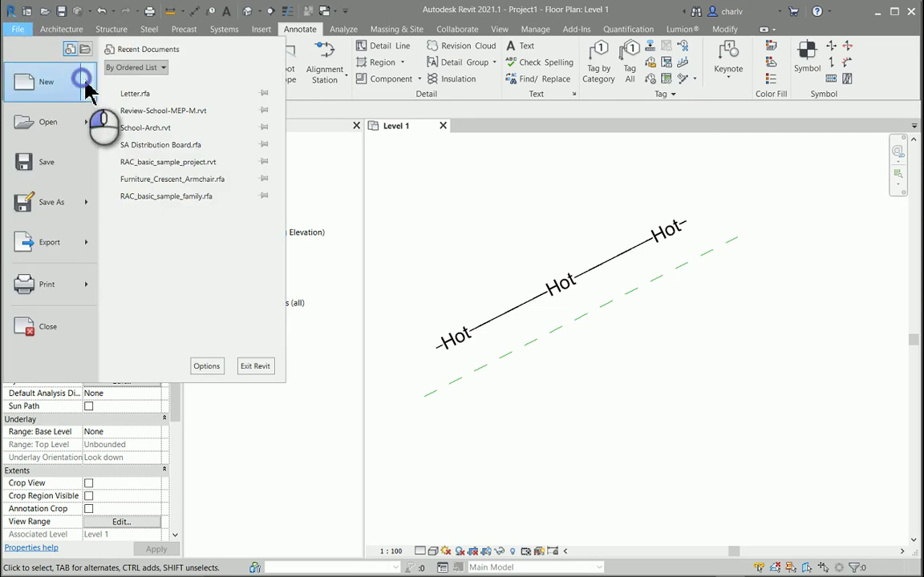
pyautogui.moveTo(88, 92)
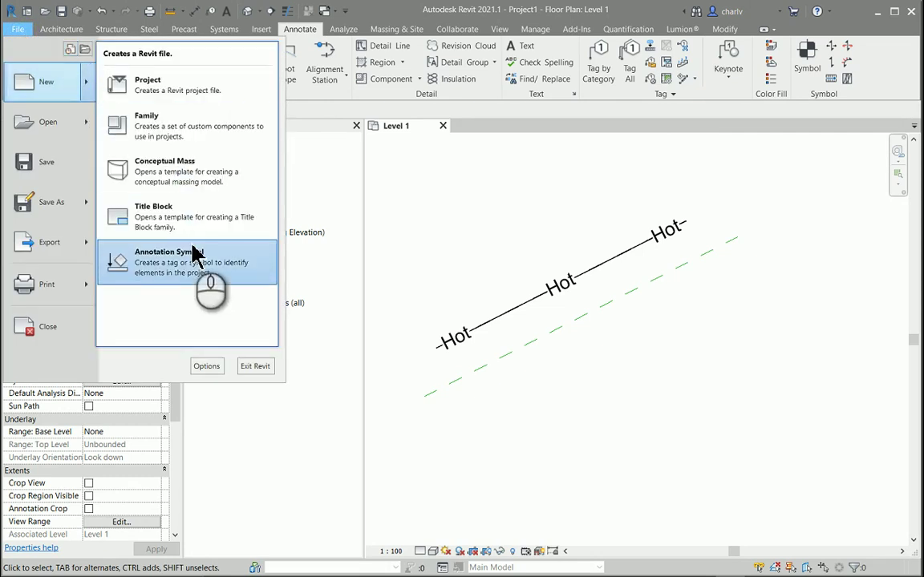
pyautogui.click(233, 266)
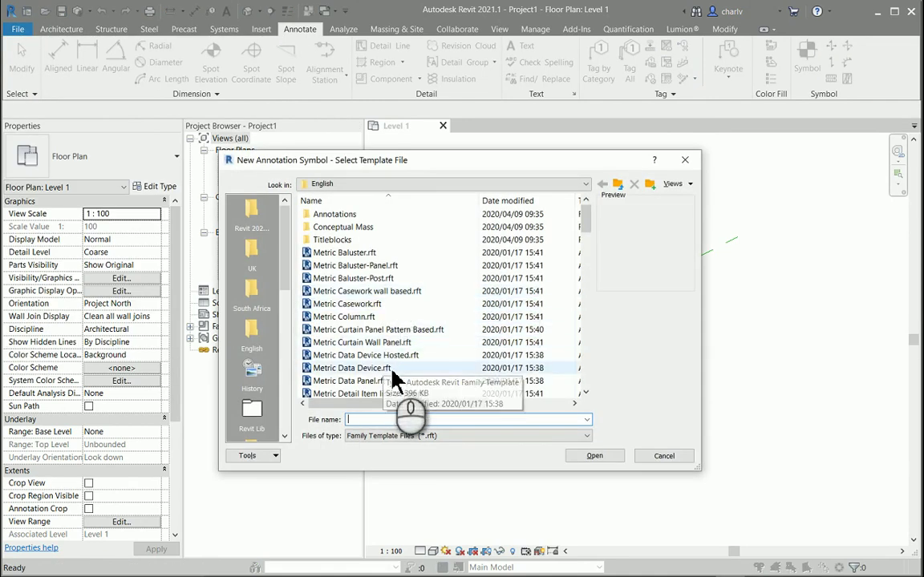
pyautogui.scroll(-2, 406, 408)
pyautogui.scroll(2, 377, 377)
pyautogui.click(341, 214)
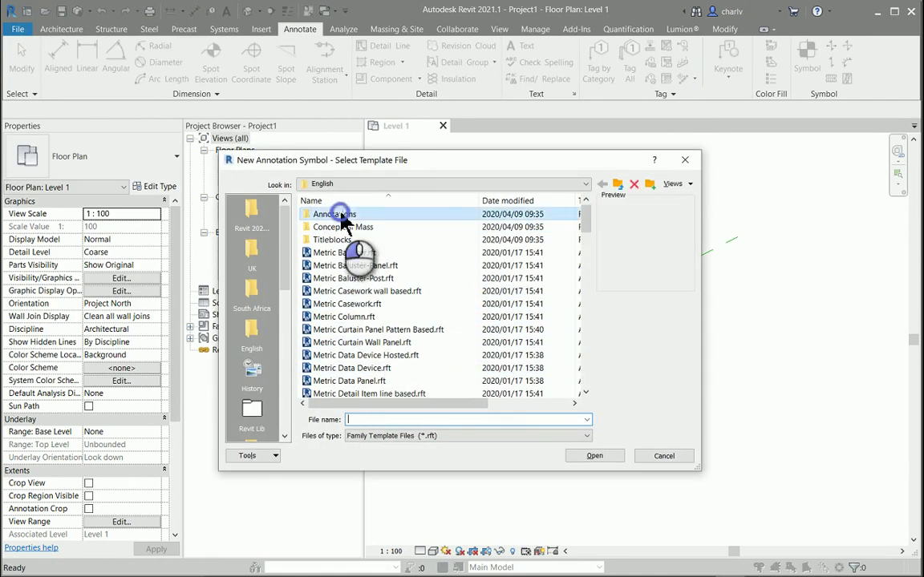
pyautogui.doubleClick(341, 214)
pyautogui.click(378, 317)
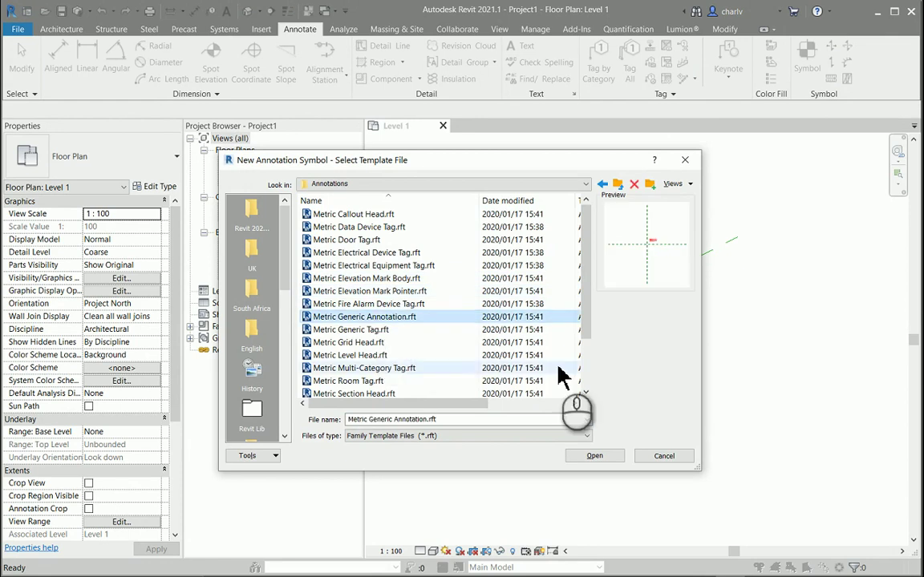
pyautogui.click(593, 455)
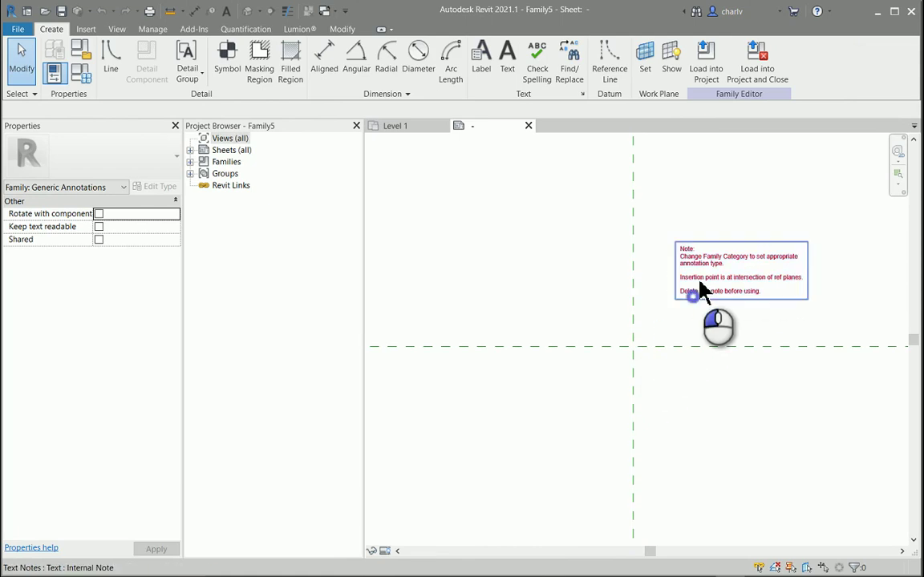
# Step: Delete the template's red note and place a label at the reference-plane intersection
pyautogui.click(704, 288)
pyautogui.press('Delete')
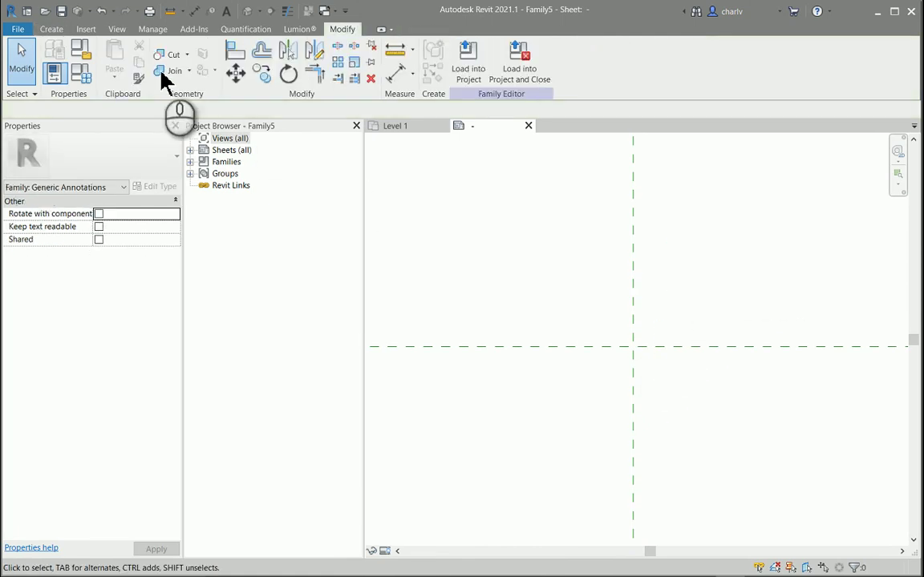
pyautogui.click(53, 30)
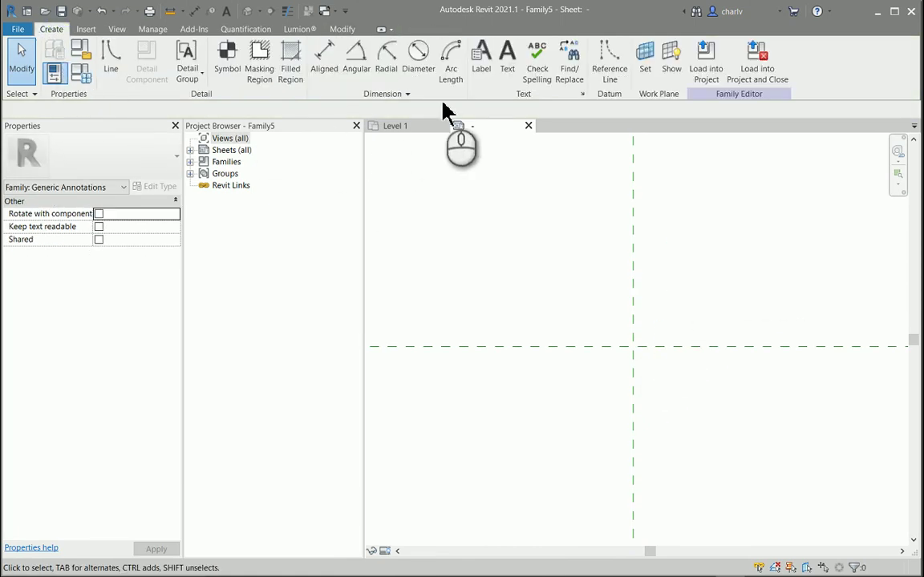
pyautogui.click(480, 72)
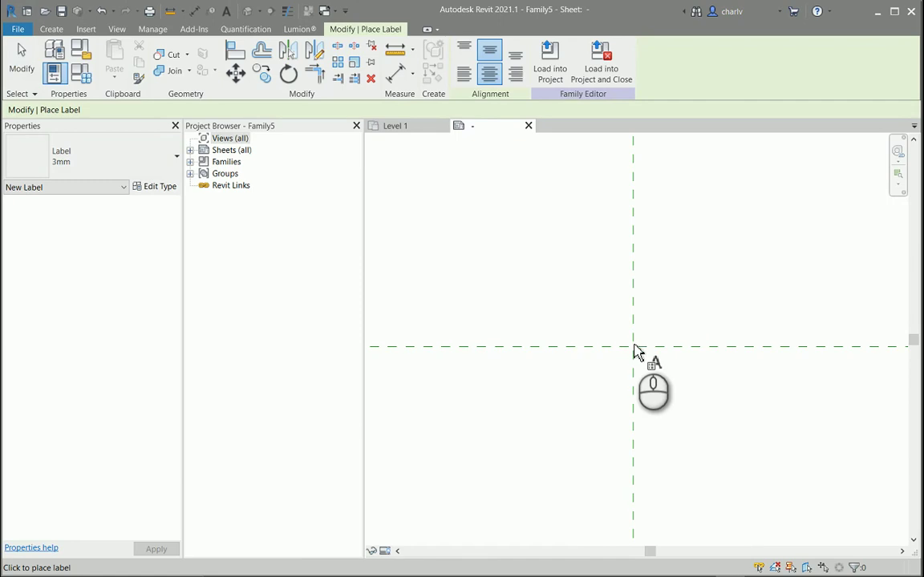
pyautogui.click(636, 346)
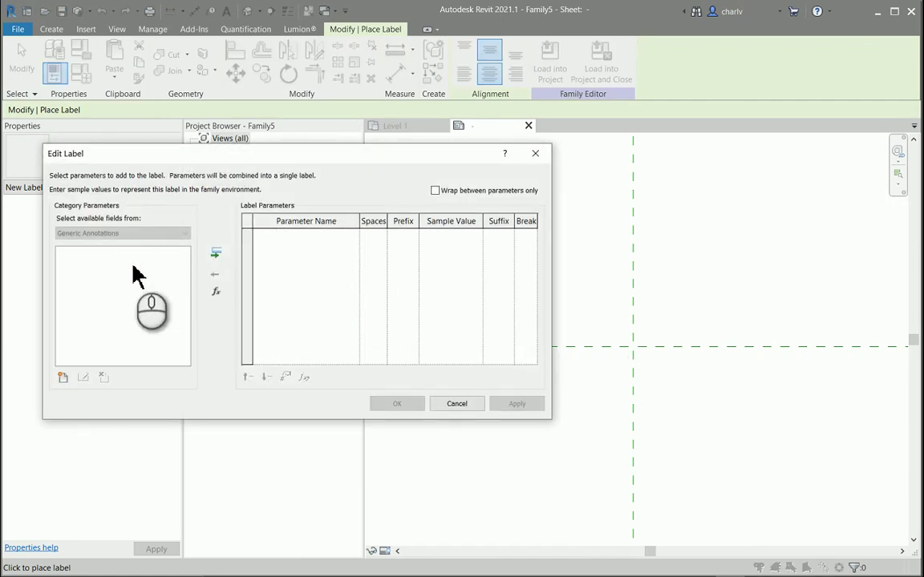
# Step: Give the label a new instance Text parameter named 'Letter'
pyautogui.click(62, 377)
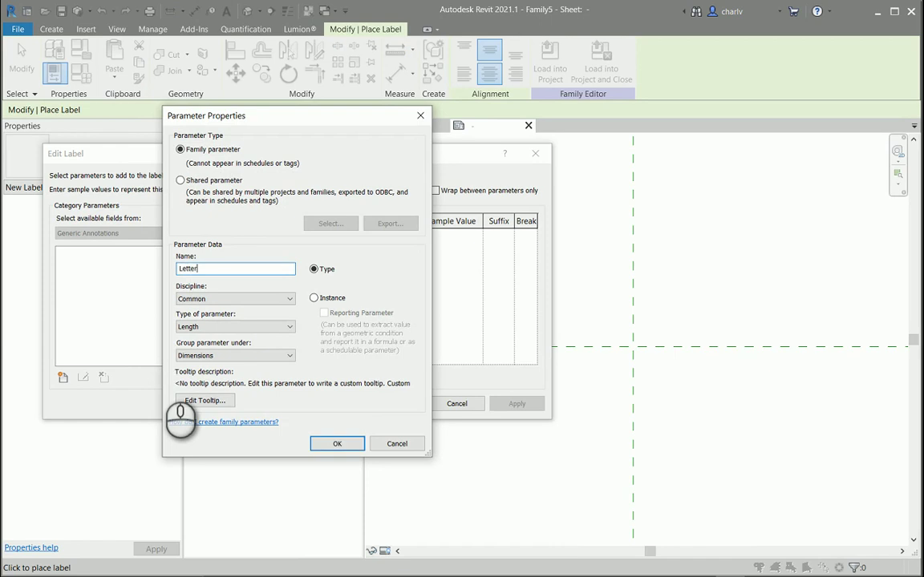
pyautogui.click(314, 297)
pyautogui.click(226, 327)
pyautogui.click(229, 335)
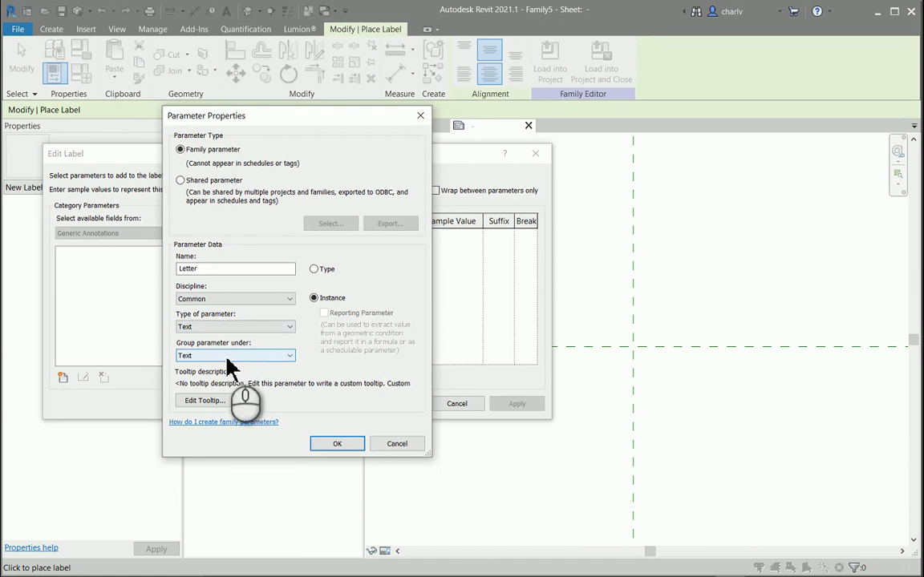
pyautogui.click(336, 443)
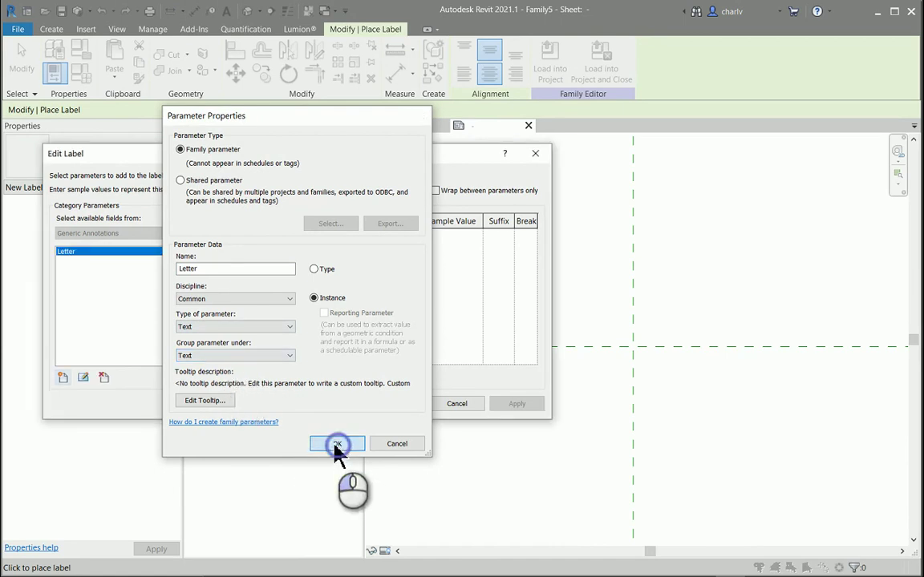
pyautogui.doubleClick(101, 253)
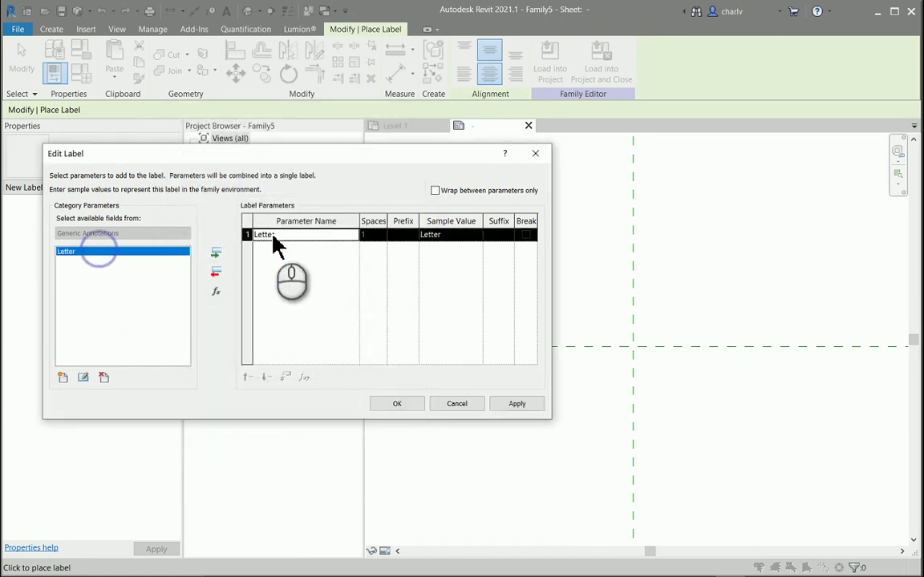
pyautogui.click(396, 404)
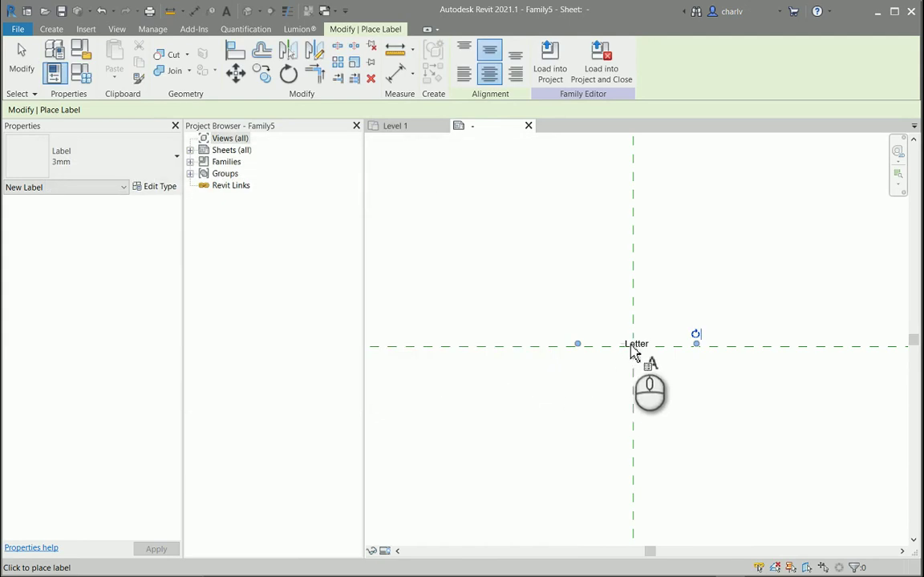
# Step: Nudge the Letter label slightly down-left of the crossing and deselect it
pyautogui.scroll(3, 634, 350)
pyautogui.press('Escape')
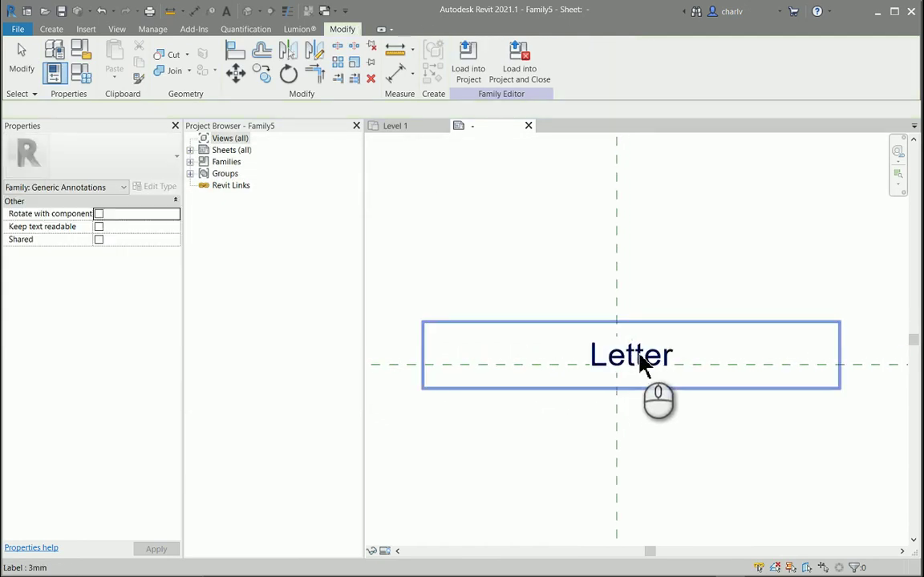
pyautogui.moveTo(639, 357); pyautogui.dragTo(628, 366)
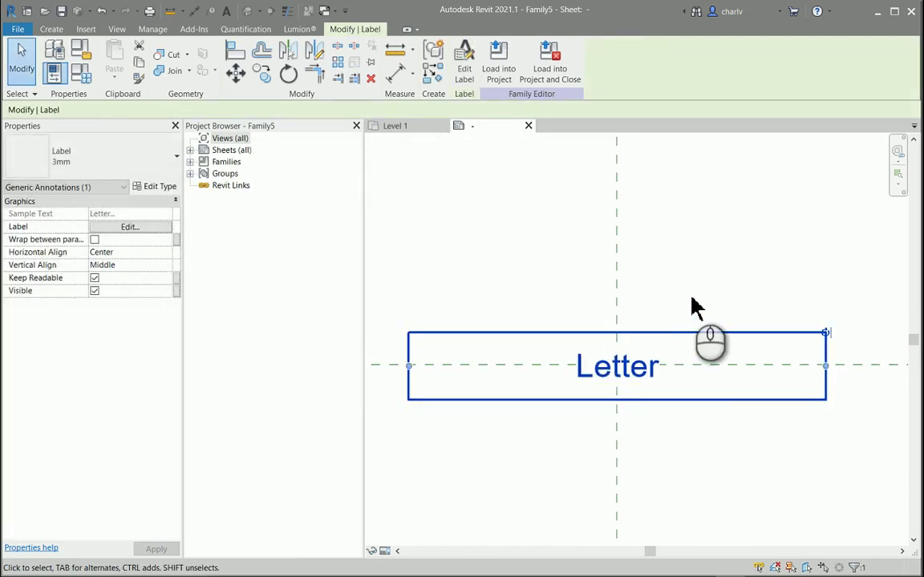
pyautogui.click(695, 308)
# Step: Save the annotation family as Lettering.rfa
pyautogui.click(14, 29)
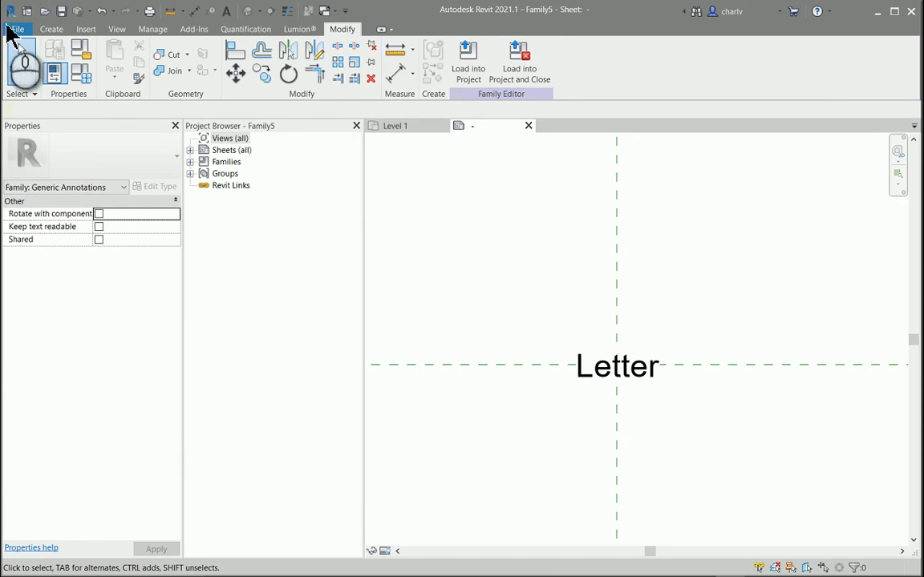
pyautogui.click(52, 210)
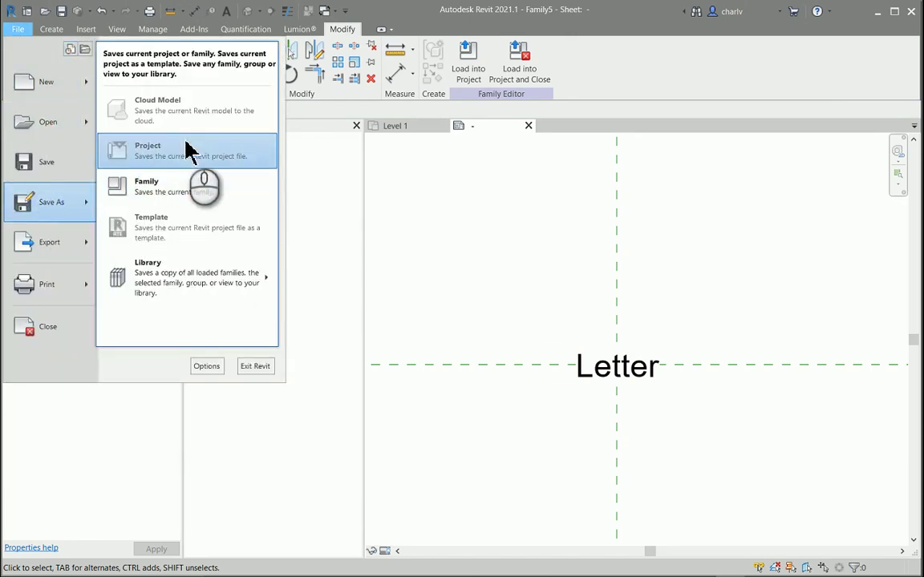
pyautogui.click(175, 196)
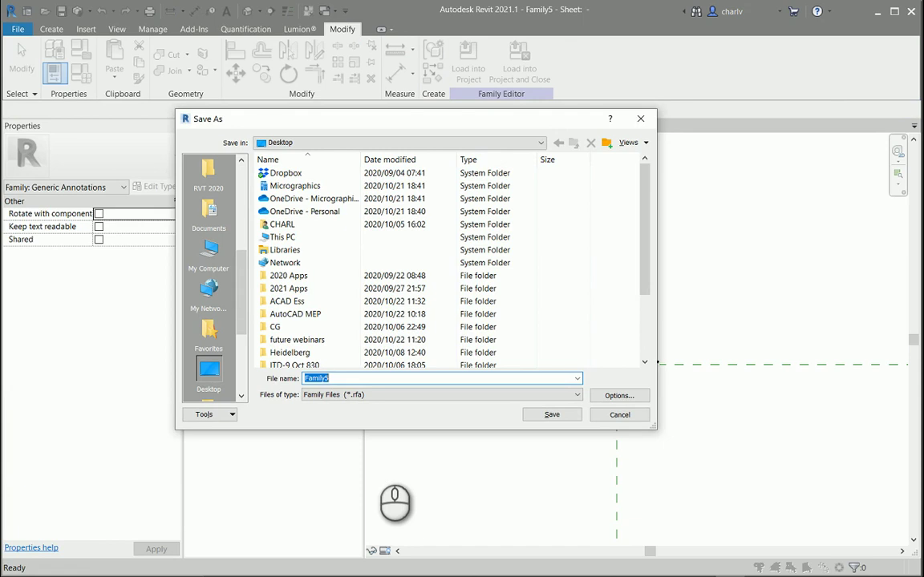
pyautogui.write('Lettering')
pyautogui.press('Return')
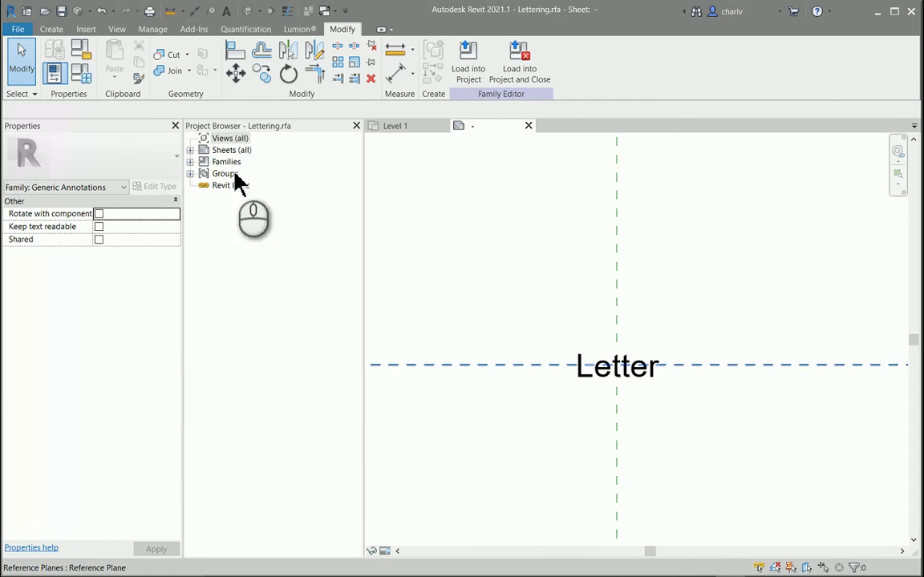
# Step: Start a new family and open the English template folder
pyautogui.click(19, 32)
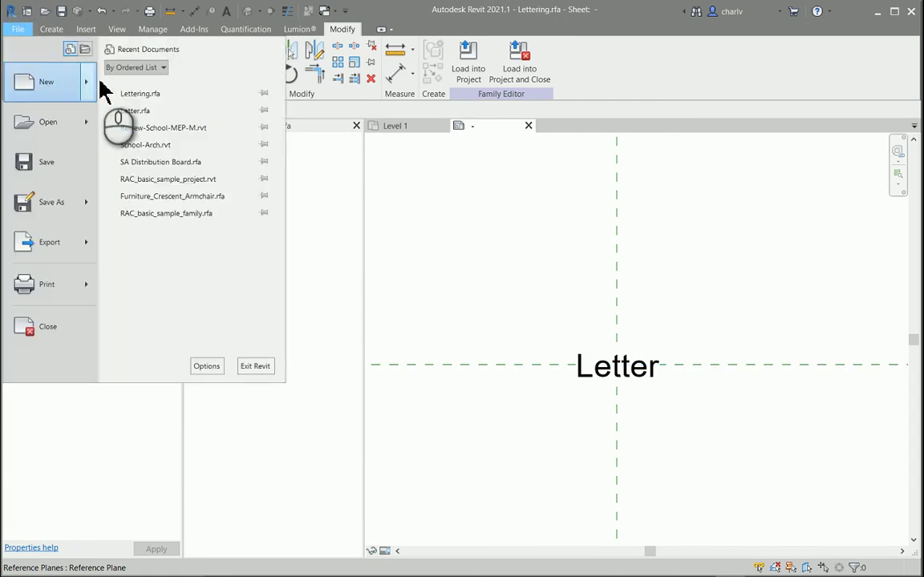
pyautogui.click(88, 84)
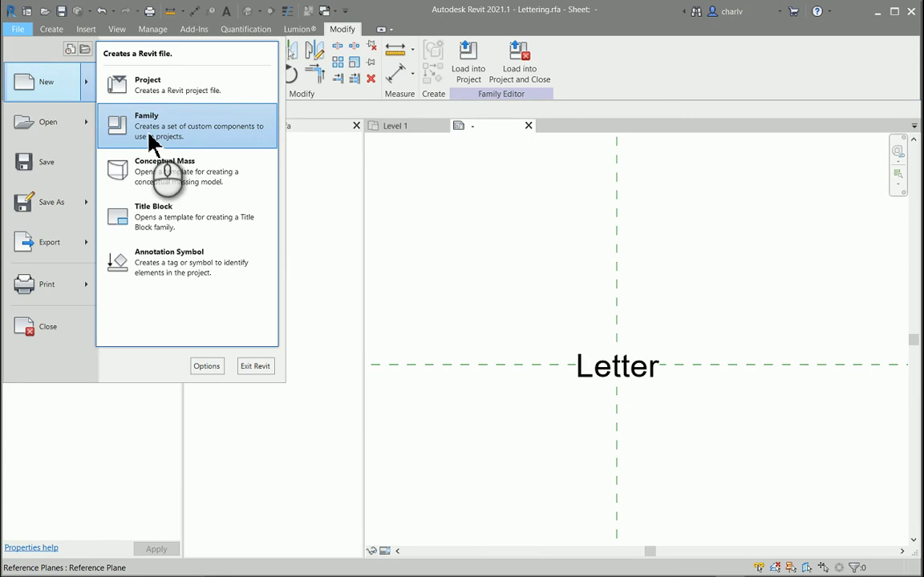
pyautogui.click(150, 136)
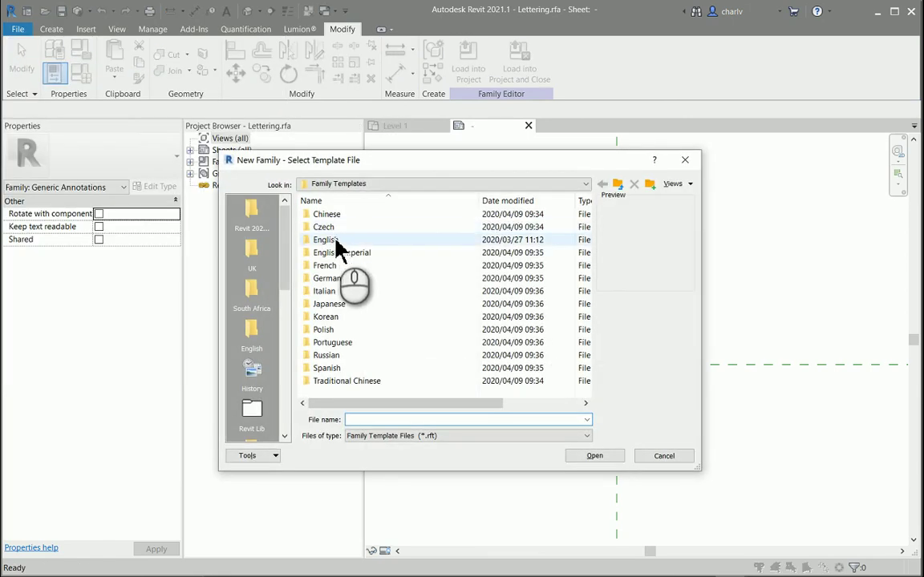
pyautogui.click(333, 241)
pyautogui.doubleClick(332, 241)
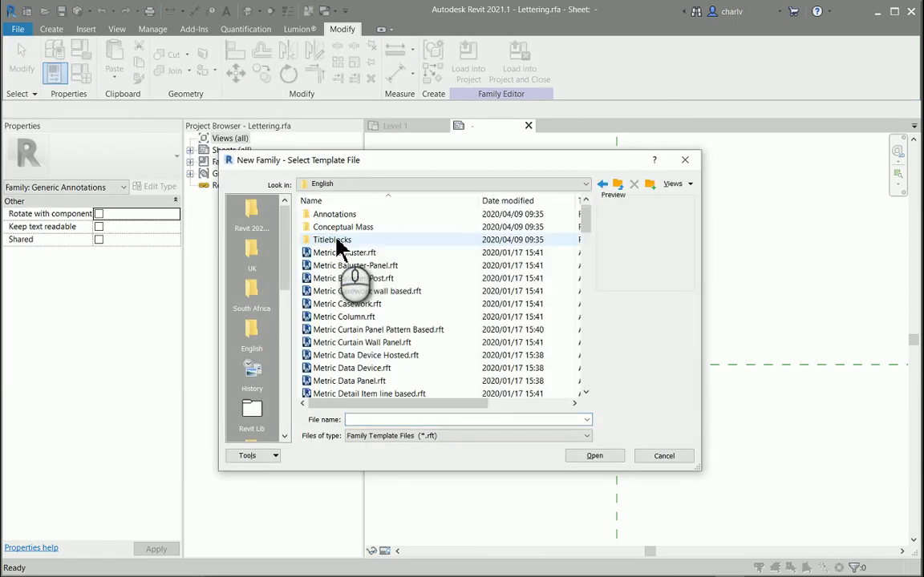
# Step: Open the Metric Detail Item line based template and centre the view on its 1200 line
pyautogui.scroll(-1, 381, 340)
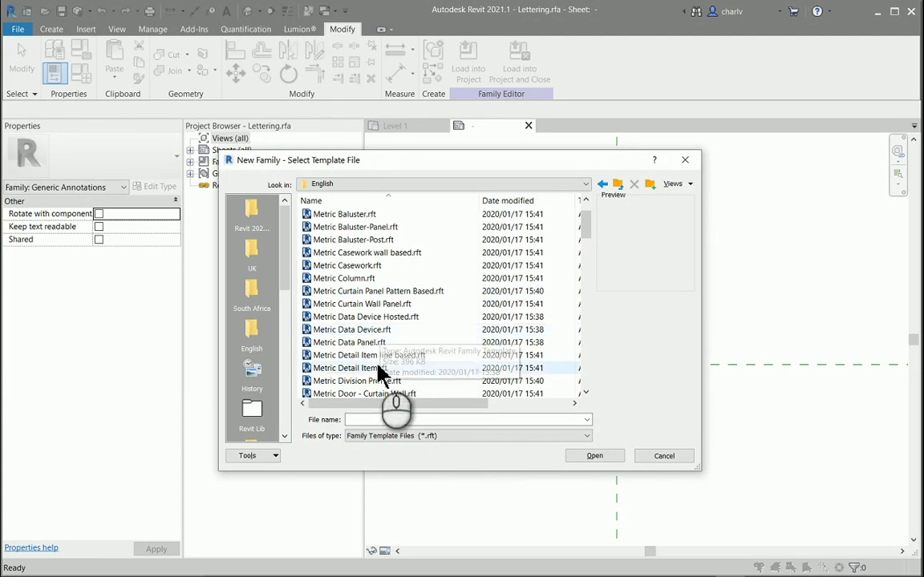
pyautogui.click(371, 369)
pyautogui.scroll(-1, 373, 373)
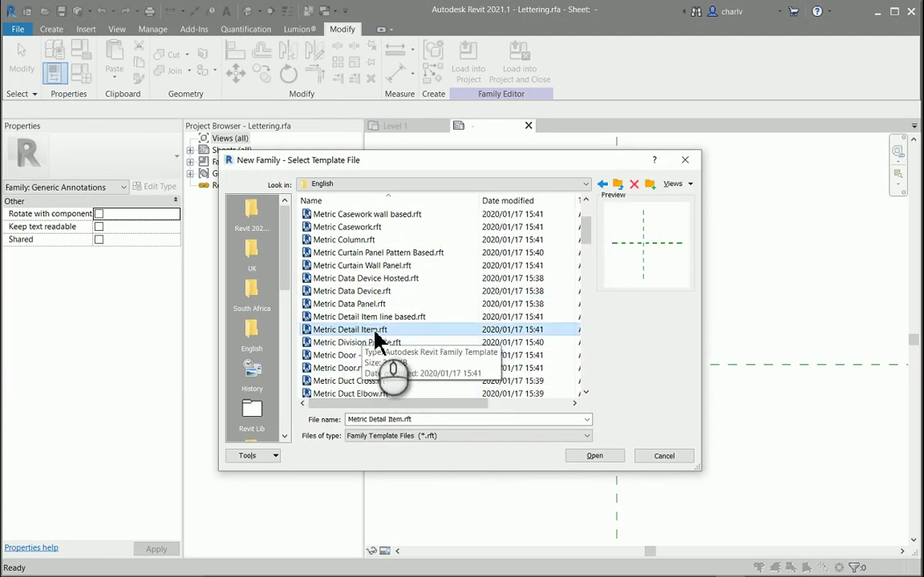
pyautogui.click(321, 318)
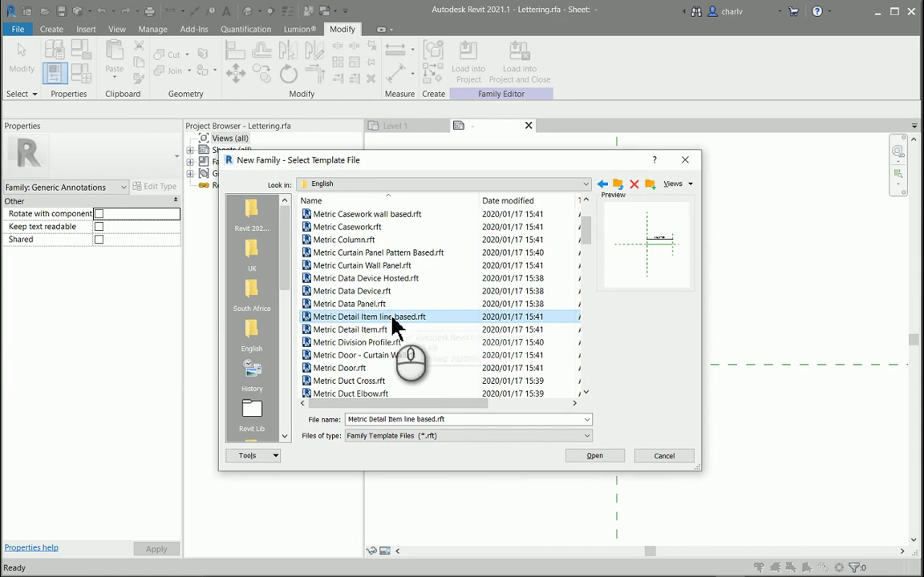
pyautogui.click(594, 456)
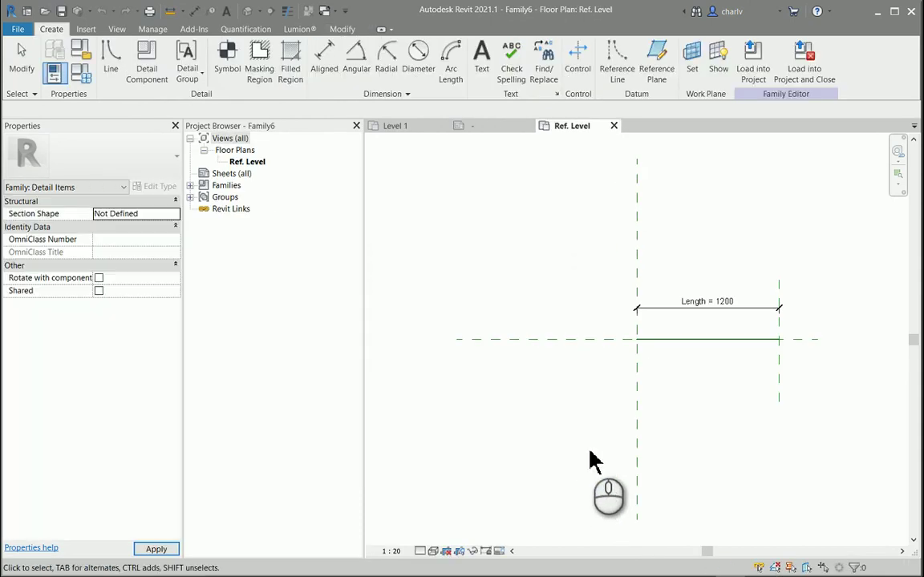
pyautogui.scroll(3, 706, 354)
pyautogui.moveTo(713, 405); pyautogui.dragTo(620, 417, button='middle')
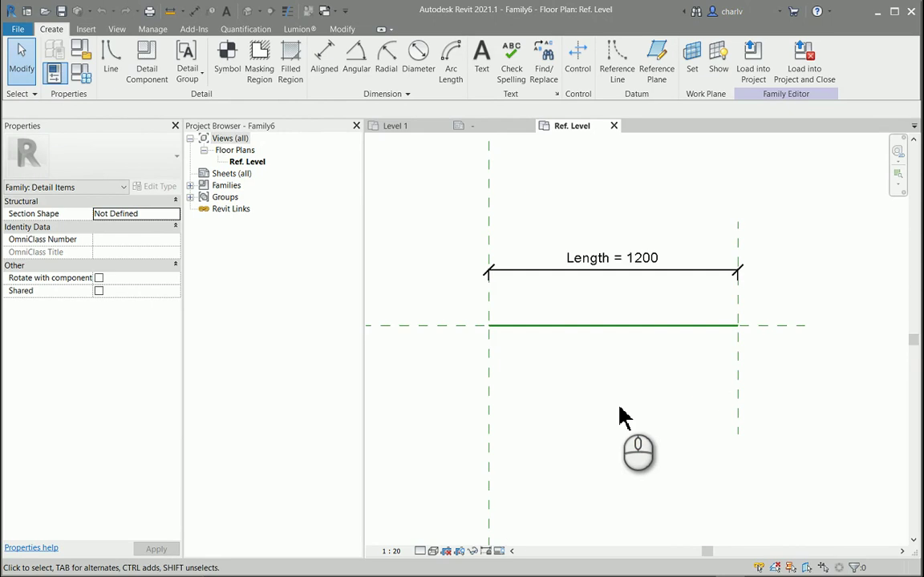
pyautogui.scroll(1, 621, 417)
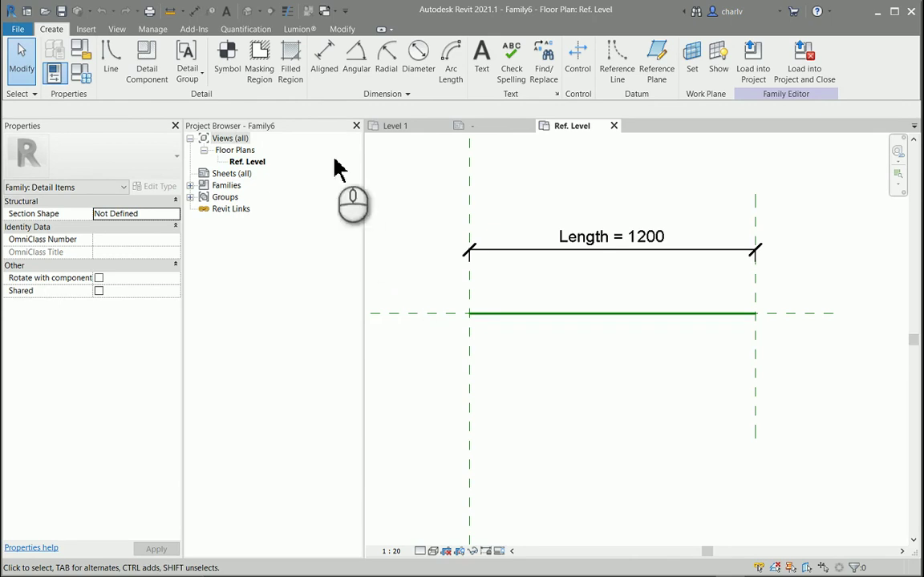
# Step: Load Lettering.rfa and place its question-mark symbol just above the 1200 line
pyautogui.click(227, 56)
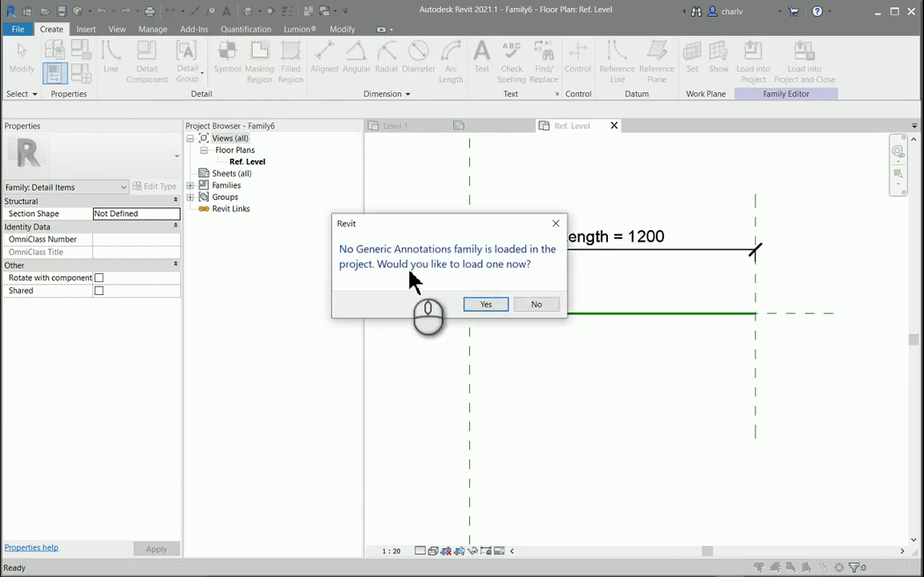
pyautogui.click(465, 307)
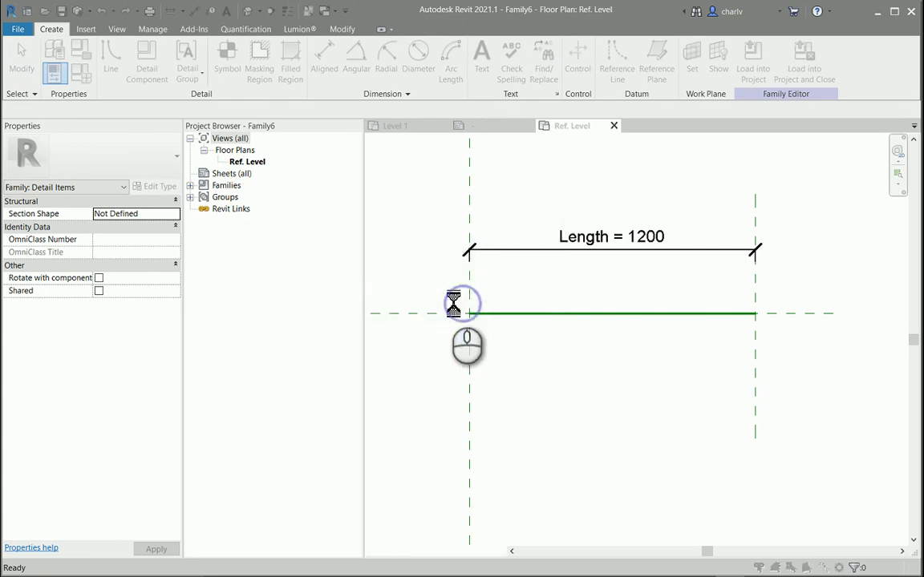
pyautogui.scroll(-2, 421, 313)
pyautogui.scroll(-1, 421, 321)
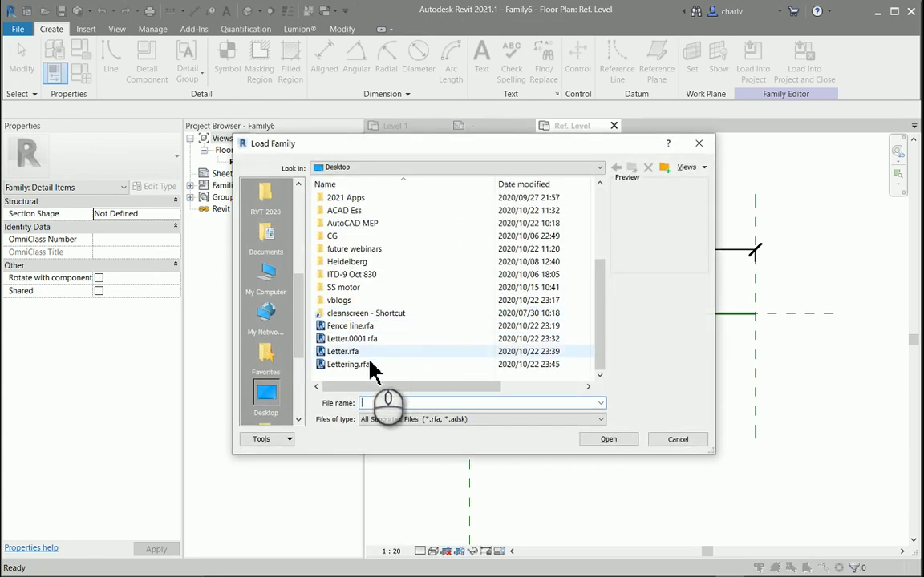
pyautogui.click(390, 364)
pyautogui.click(609, 439)
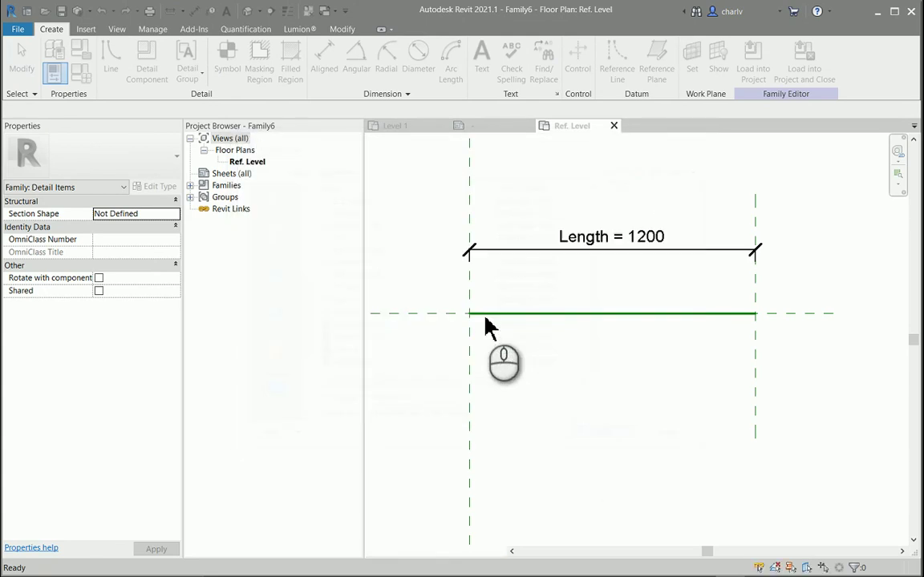
pyautogui.click(538, 283)
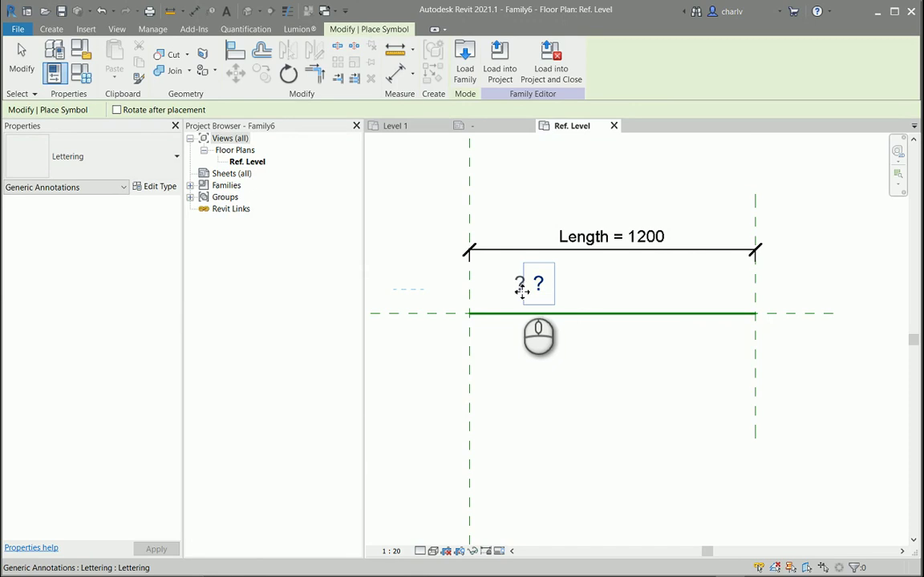
pyautogui.press('Escape')
pyautogui.click(533, 289)
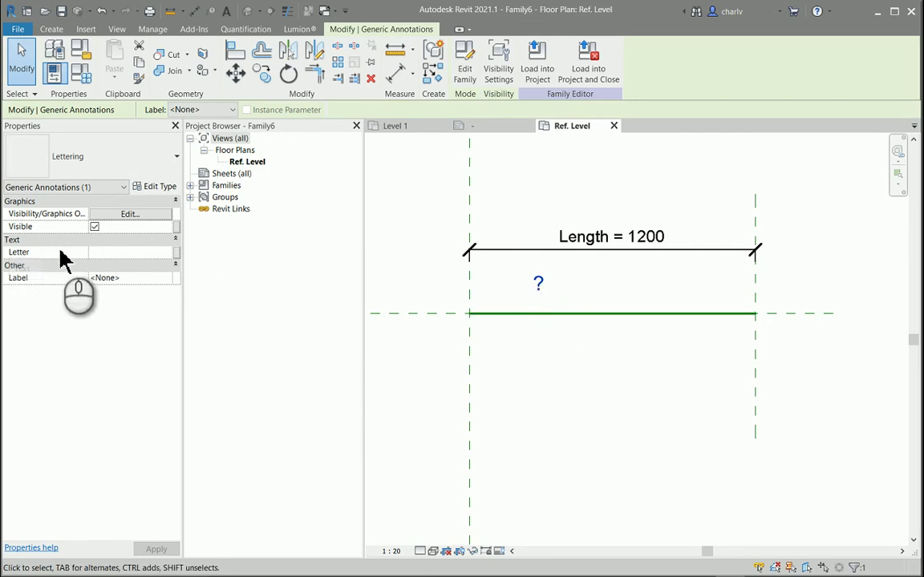
# Step: Associate the symbol's Letter property with a new instance family parameter named Lettering
pyautogui.click(177, 254)
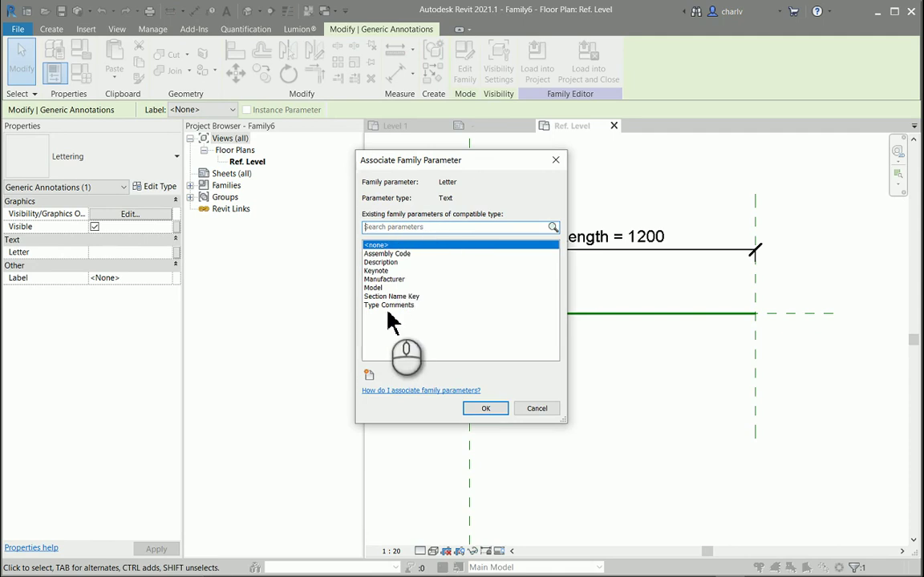
pyautogui.click(368, 375)
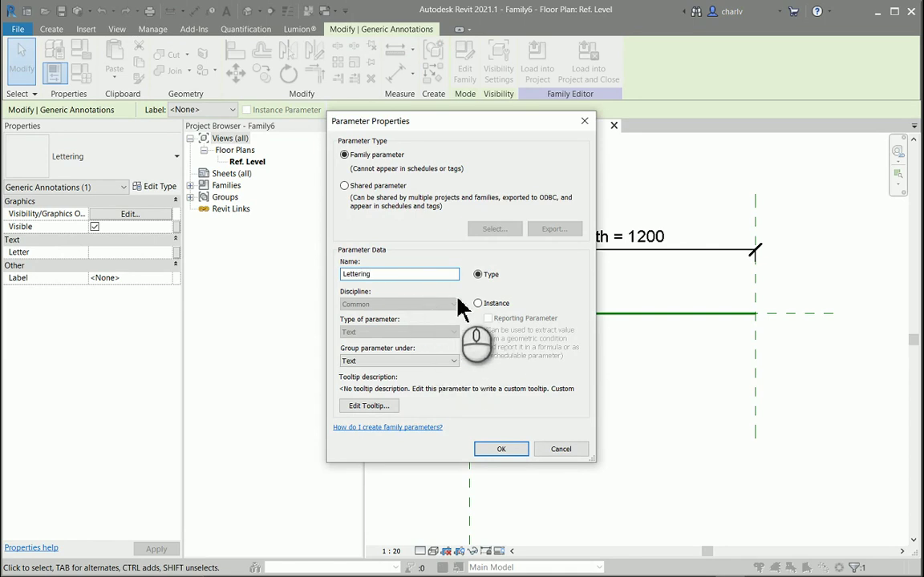
pyautogui.click(477, 303)
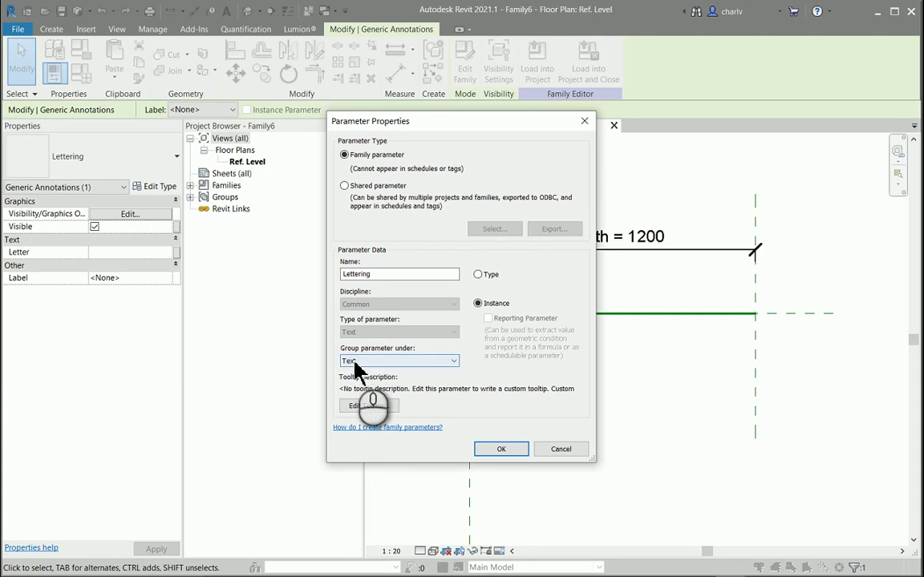
pyautogui.click(494, 452)
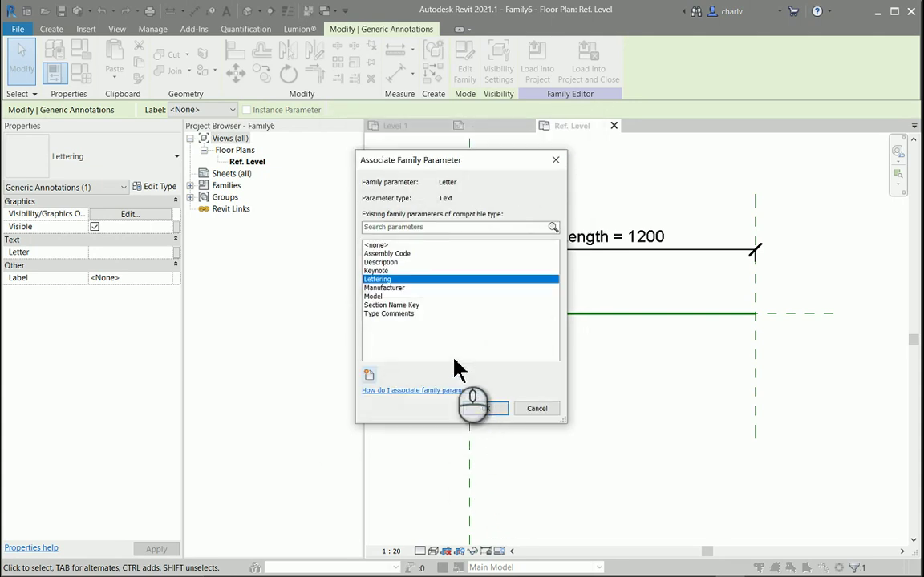
pyautogui.click(484, 408)
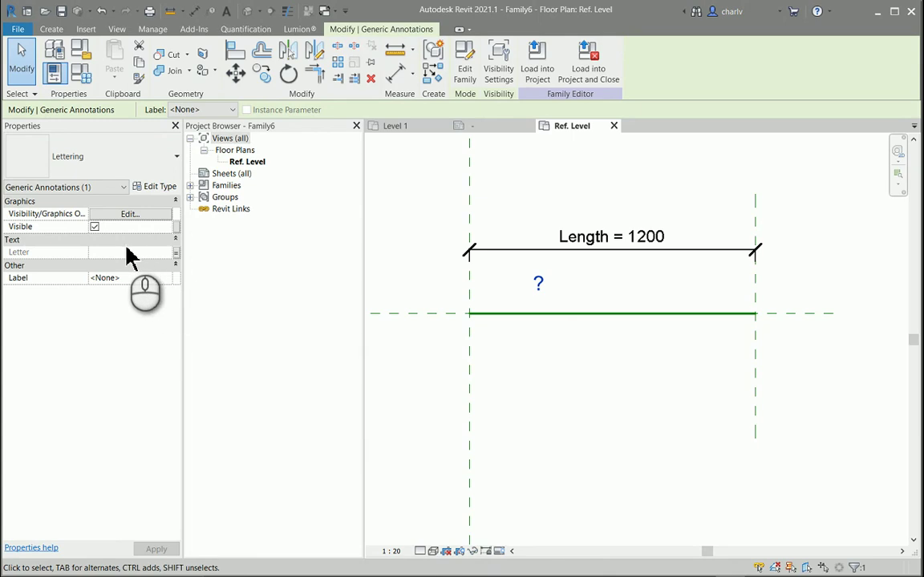
# Step: Enter Hot as the Lettering value in Family Types so the symbol above the line reads Hot
pyautogui.click(77, 86)
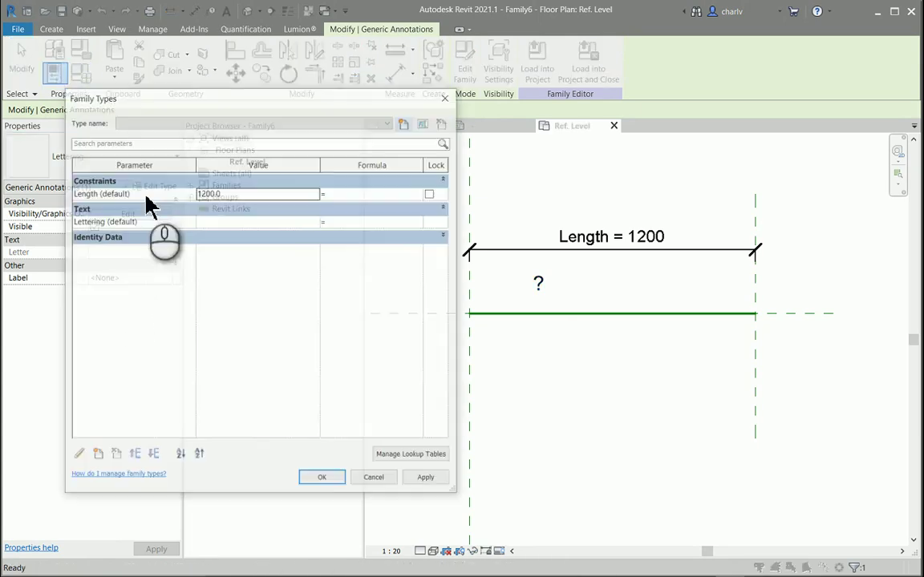
pyautogui.click(200, 222)
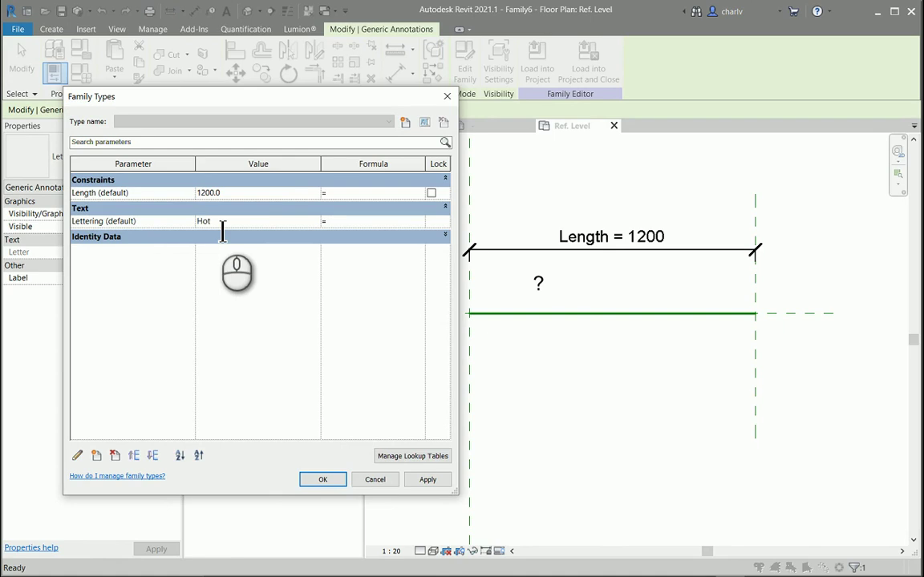
pyautogui.click(427, 480)
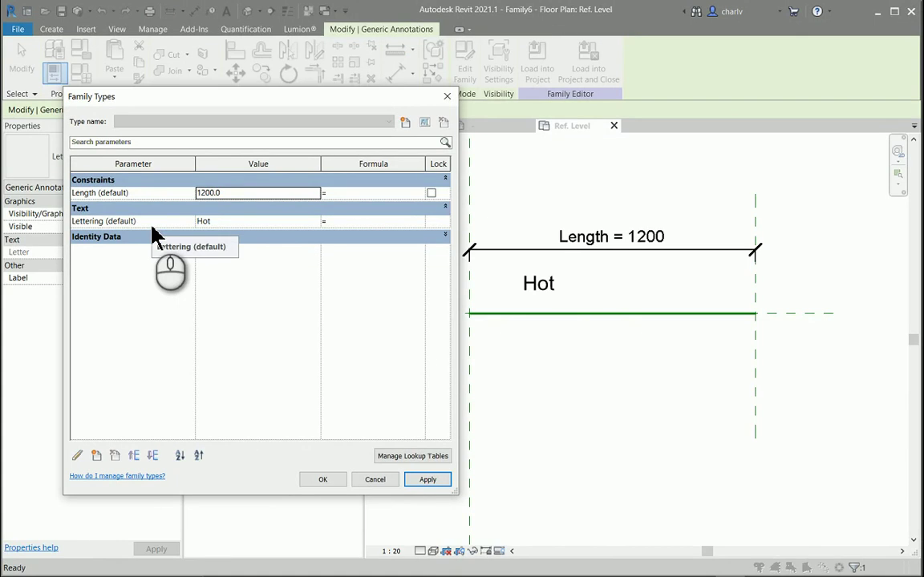
pyautogui.click(323, 479)
pyautogui.press('Escape')
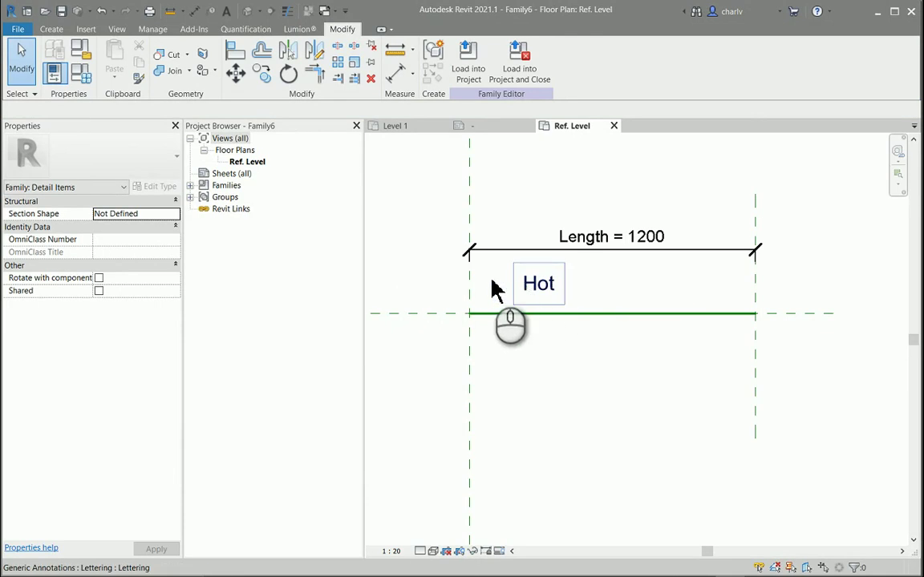
pyautogui.click(72, 78)
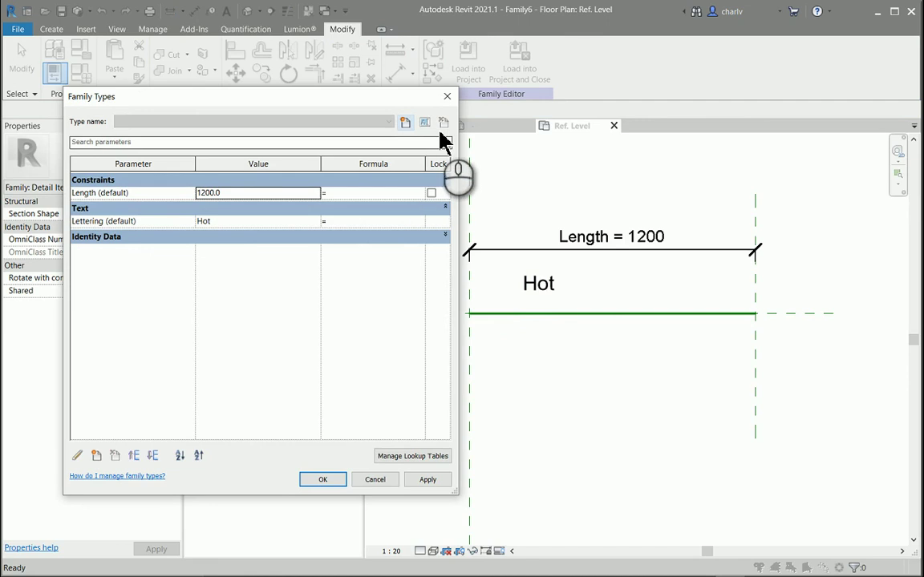
pyautogui.click(446, 96)
pyautogui.click(523, 290)
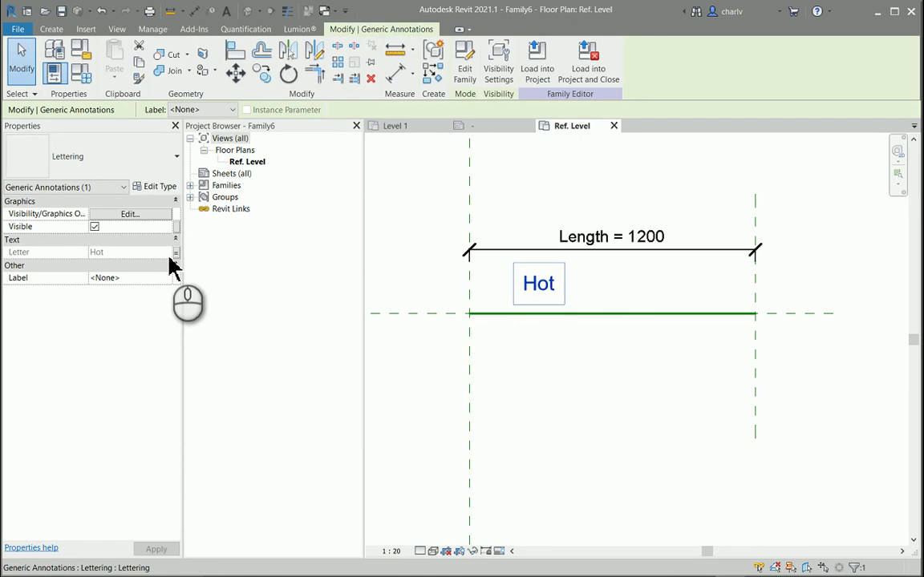
pyautogui.click(385, 287)
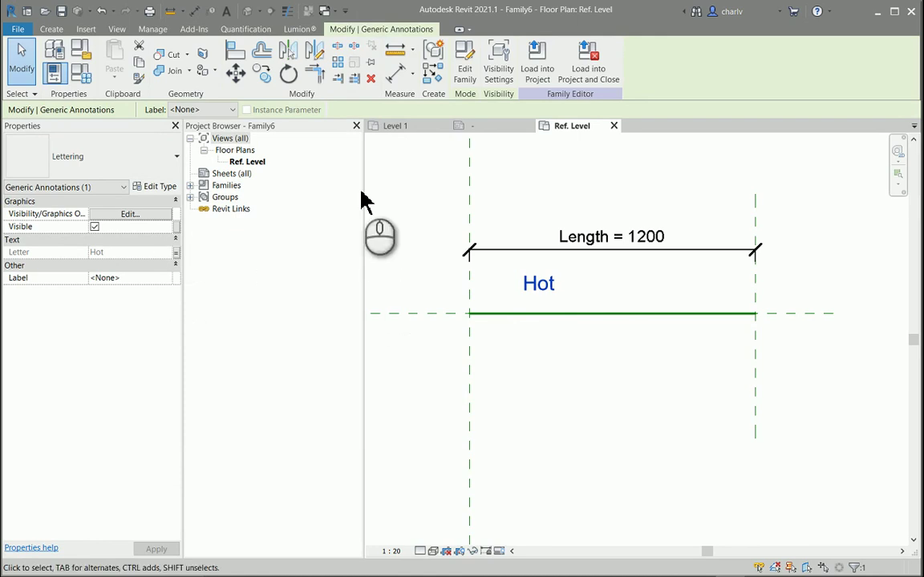
# Step: Draw two vertical inset reference planes near the left and right ends of the line
pyautogui.click(51, 29)
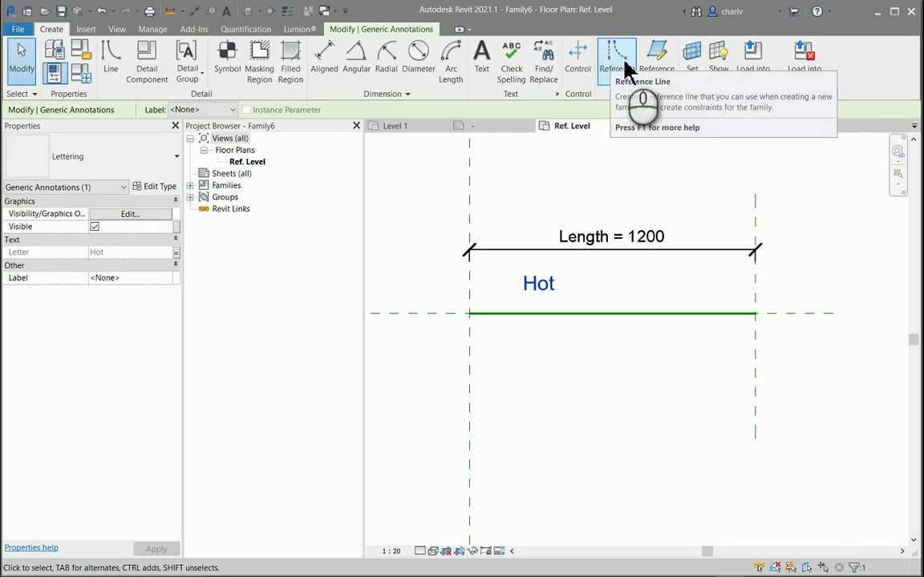
pyautogui.click(656, 58)
pyautogui.click(507, 194)
pyautogui.click(507, 386)
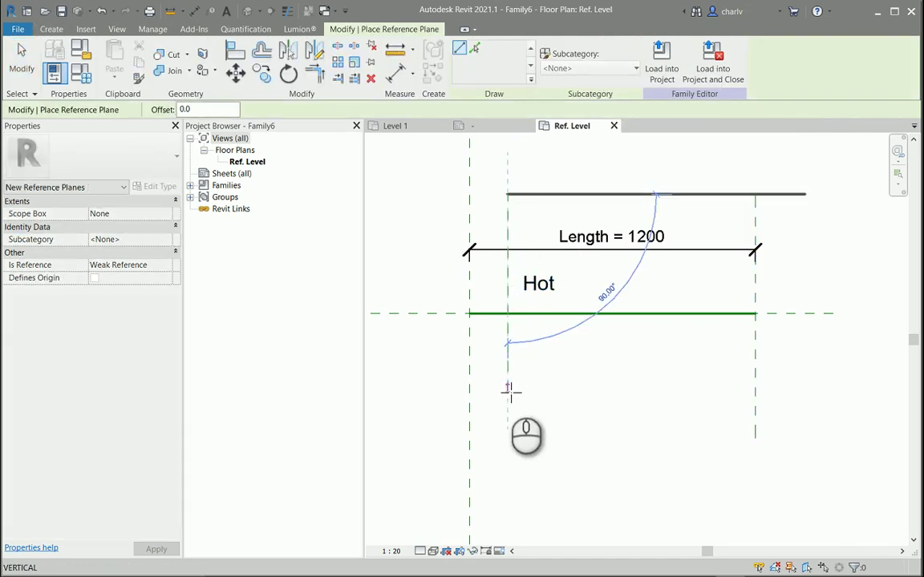
pyautogui.click(712, 200)
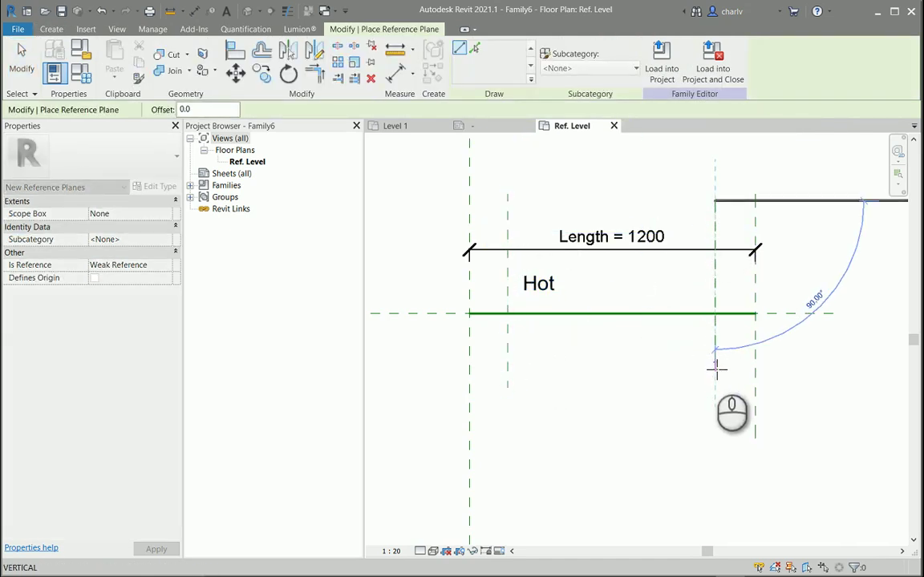
pyautogui.click(715, 365)
# Step: Add aligned dimensions from each end plane to its inset plane (160 and 169)
pyautogui.click(51, 29)
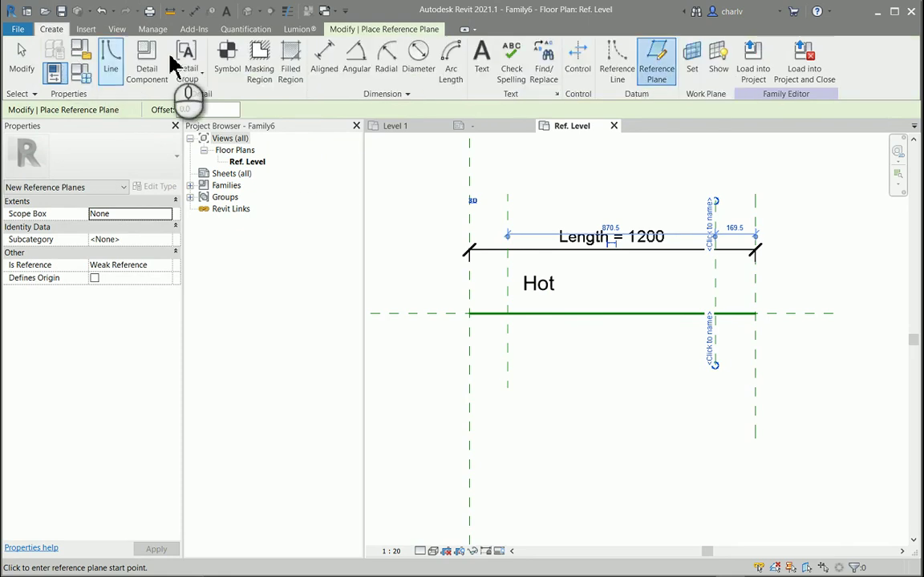
pyautogui.click(319, 65)
pyautogui.click(470, 181)
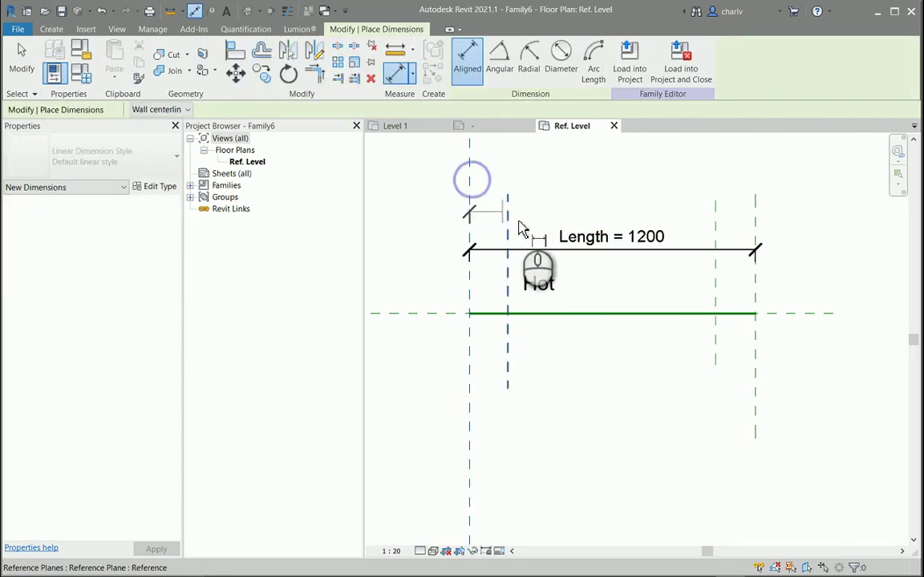
pyautogui.click(509, 227)
pyautogui.click(507, 169)
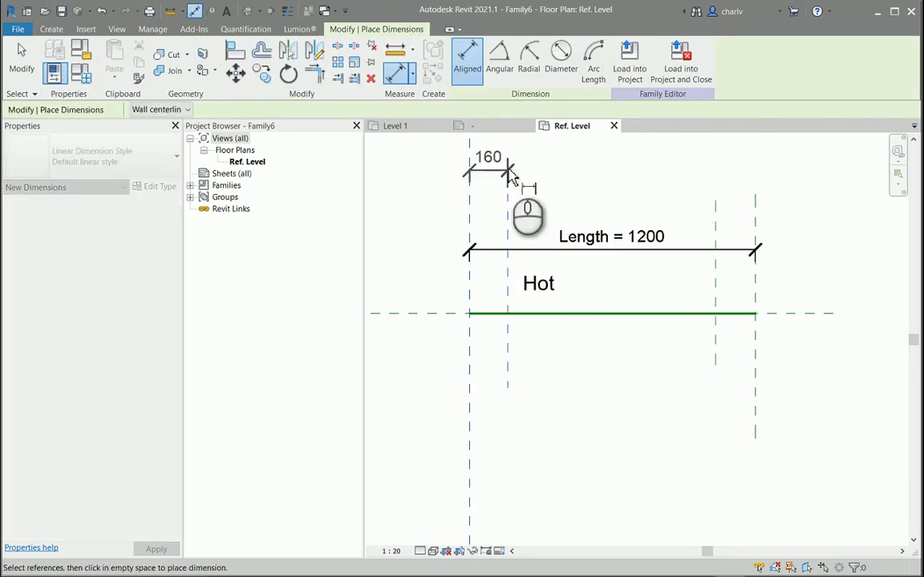
pyautogui.click(754, 211)
pyautogui.click(716, 210)
pyautogui.click(708, 171)
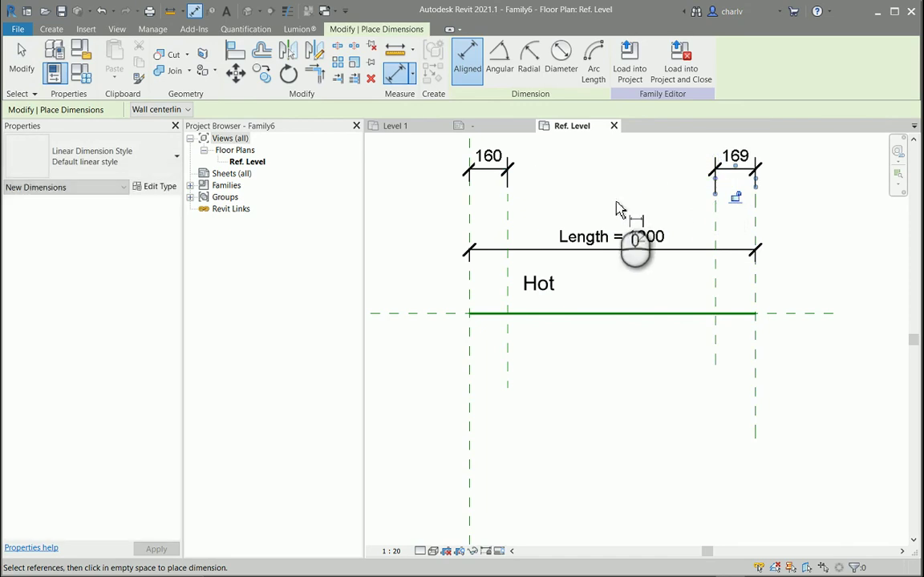
pyautogui.moveTo(587, 199); pyautogui.dragTo(583, 231, button='middle')
pyautogui.press('Escape')
# Step: Label both inset dimensions with a new instance parameter Inset
pyautogui.click(509, 200)
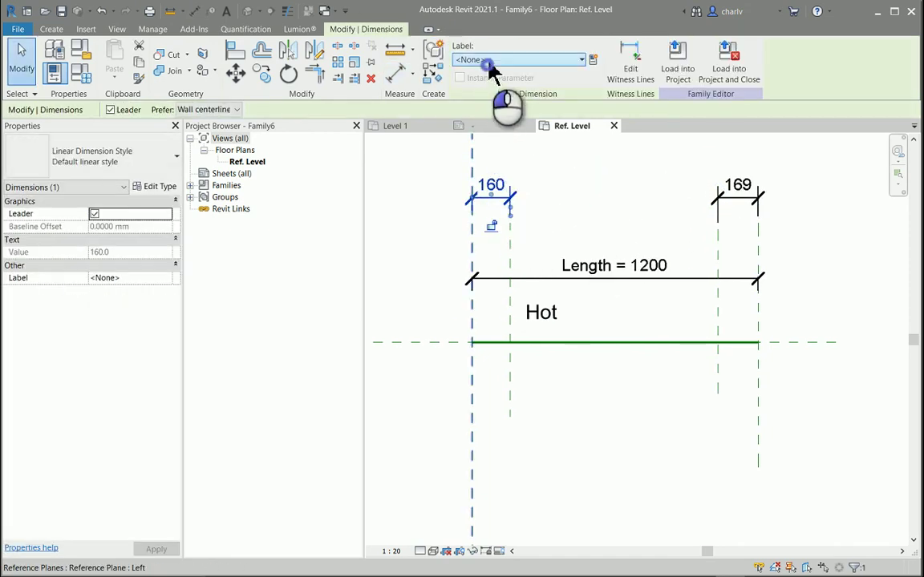
pyautogui.click(491, 61)
pyautogui.click(578, 76)
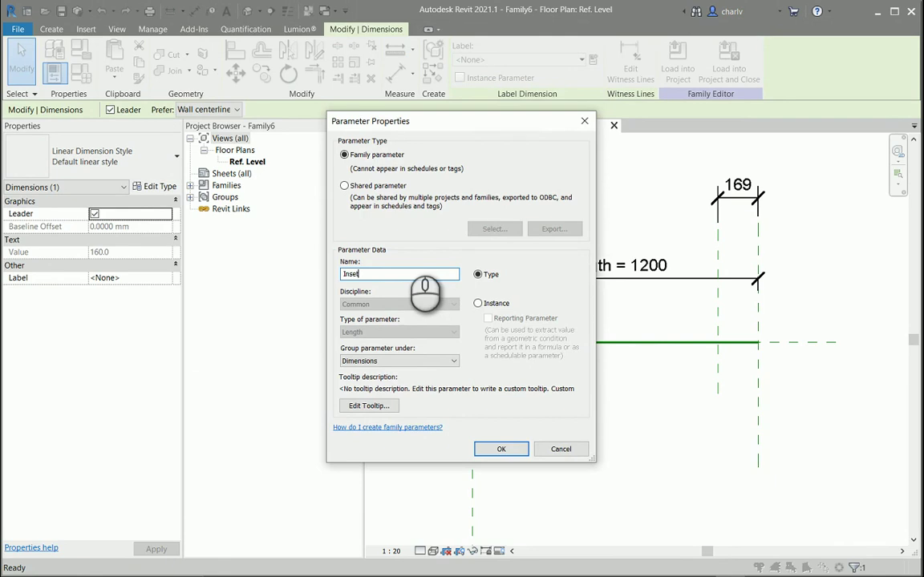
pyautogui.click(475, 303)
pyautogui.click(490, 448)
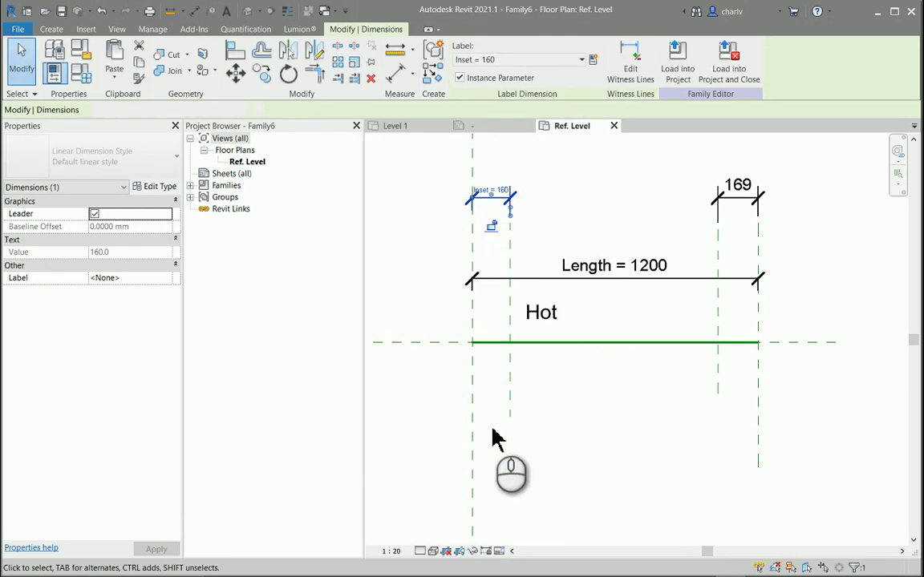
pyautogui.click(737, 207)
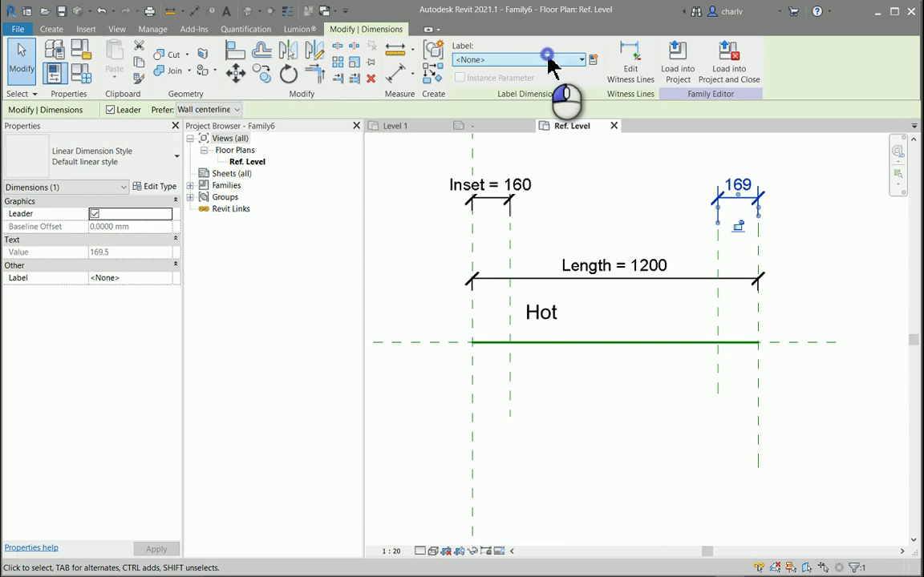
pyautogui.click(548, 59)
pyautogui.click(499, 108)
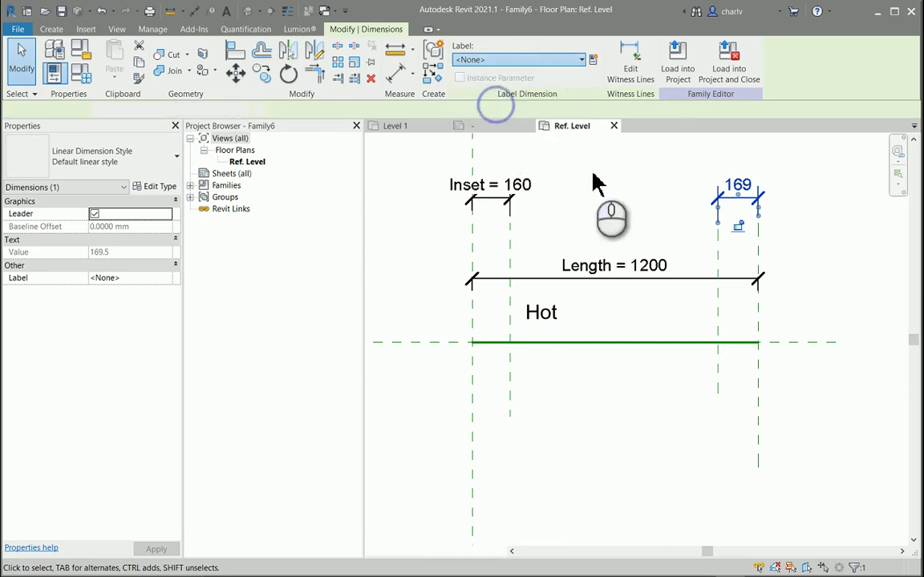
pyautogui.click(629, 202)
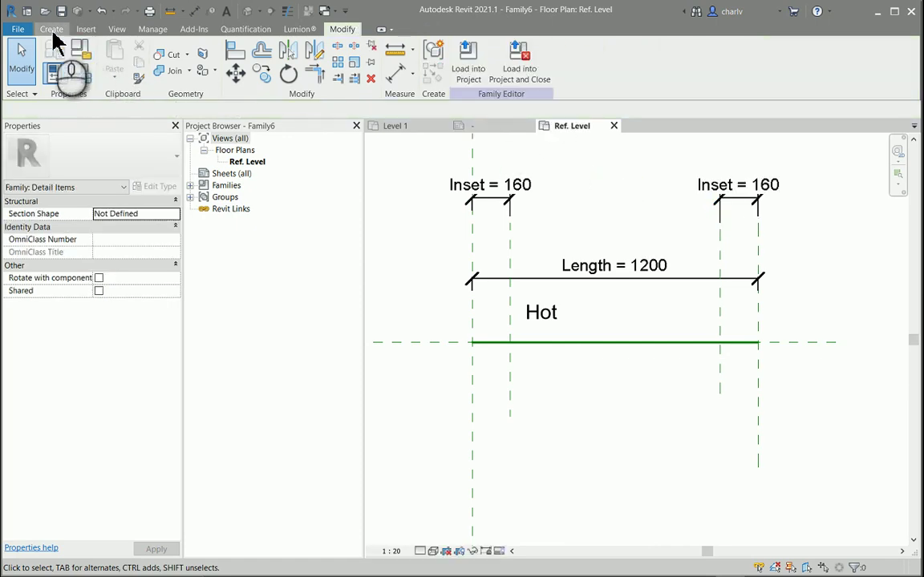
# Step: Draw a Medium Lines detail line along the base line from the left end to the right end
pyautogui.click(51, 29)
pyautogui.click(100, 52)
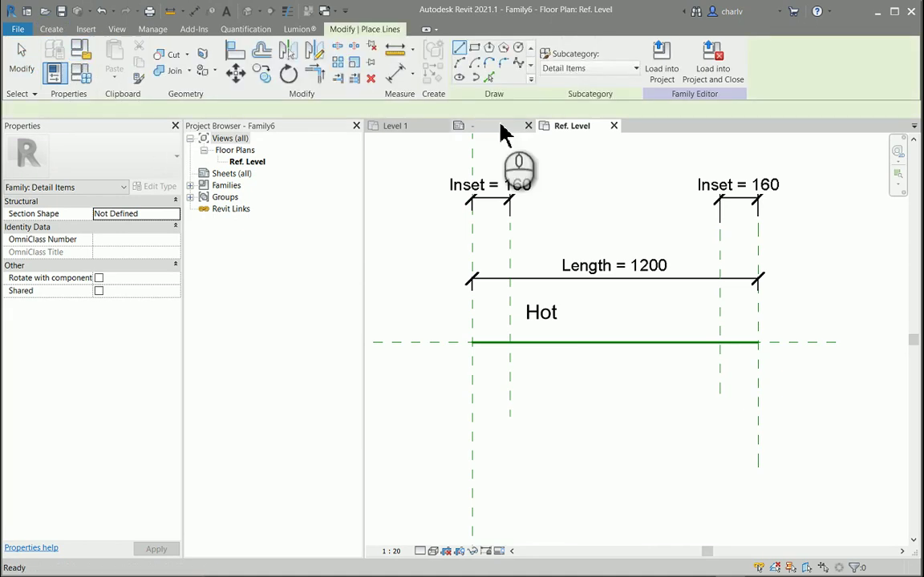
pyautogui.click(586, 71)
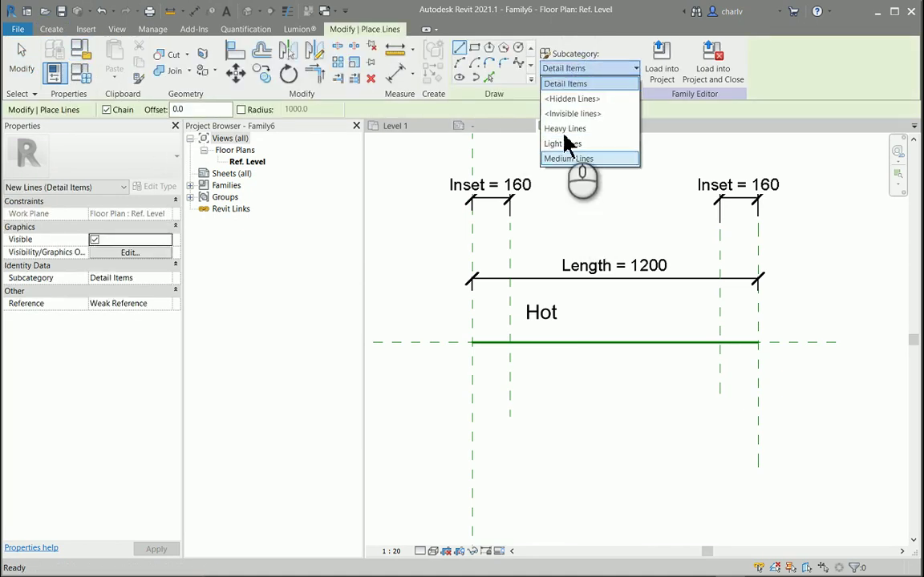
pyautogui.click(567, 159)
pyautogui.click(472, 343)
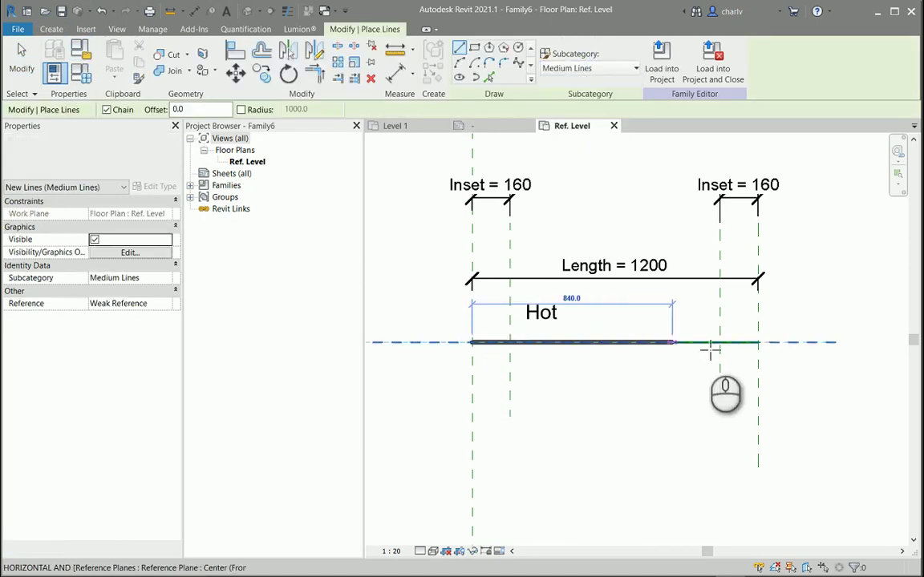
pyautogui.click(755, 342)
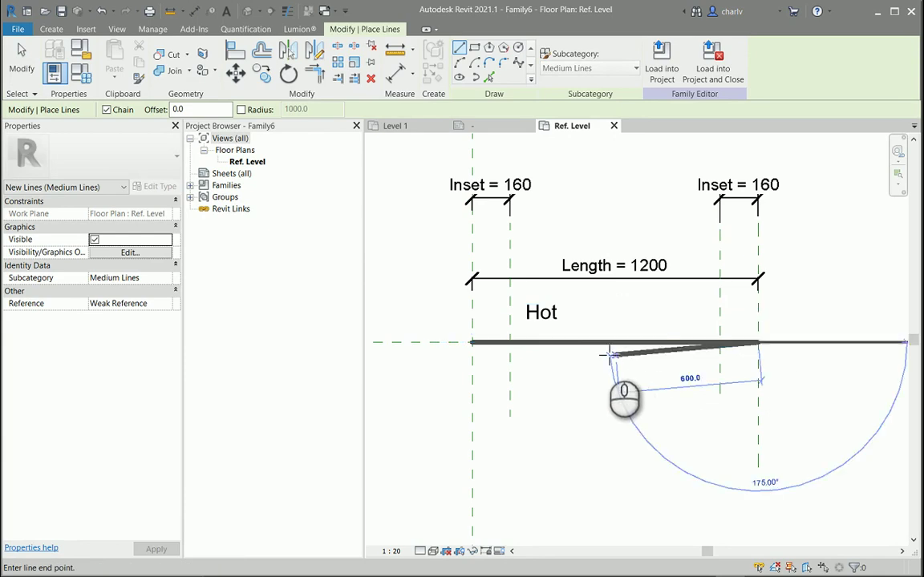
pyautogui.press('Escape')
pyautogui.click(546, 318)
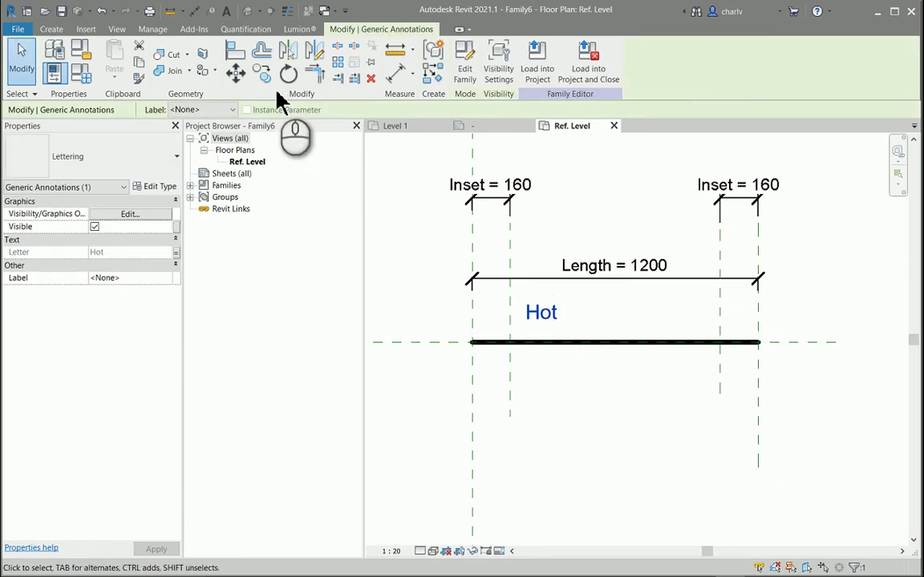
# Step: Align the Hot label to the left inset plane and down onto the line, locking it
pyautogui.click(235, 49)
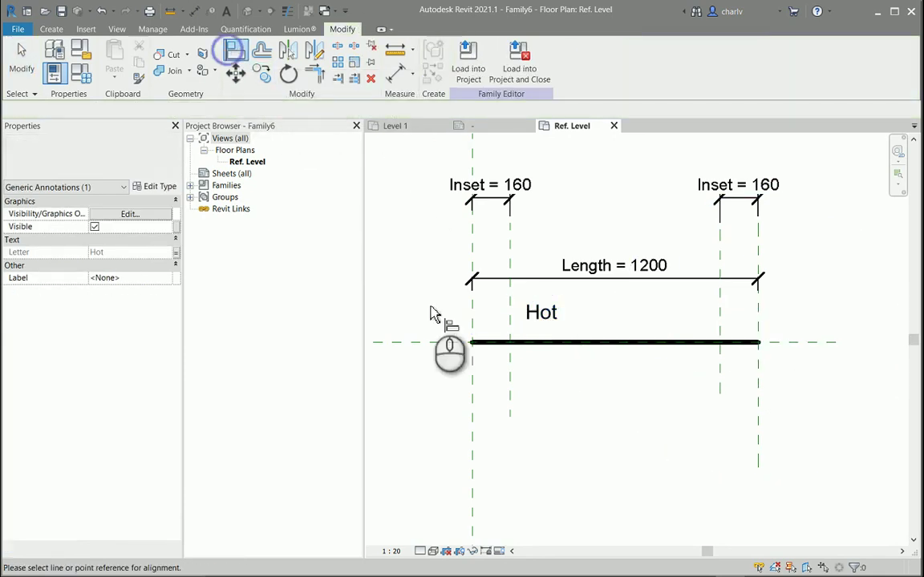
pyautogui.click(511, 296)
pyautogui.click(541, 322)
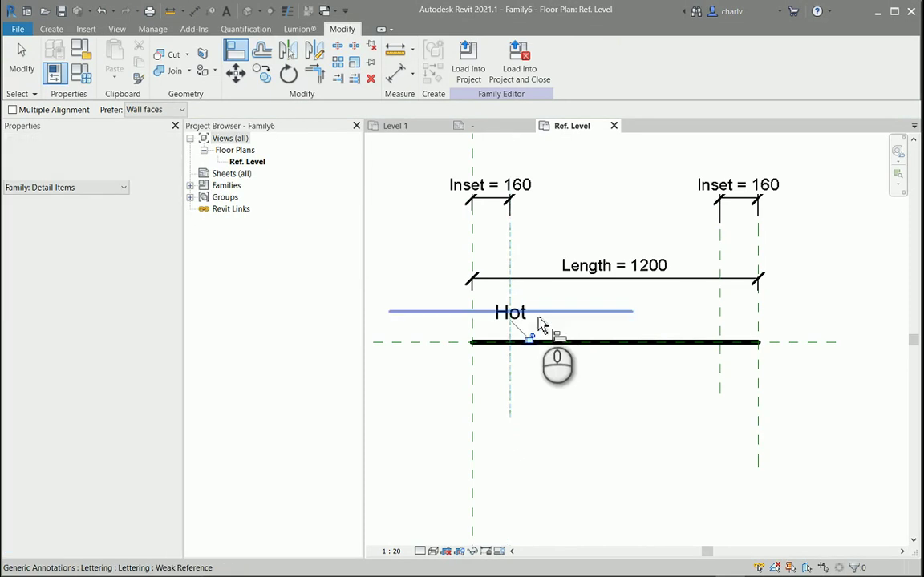
pyautogui.click(540, 347)
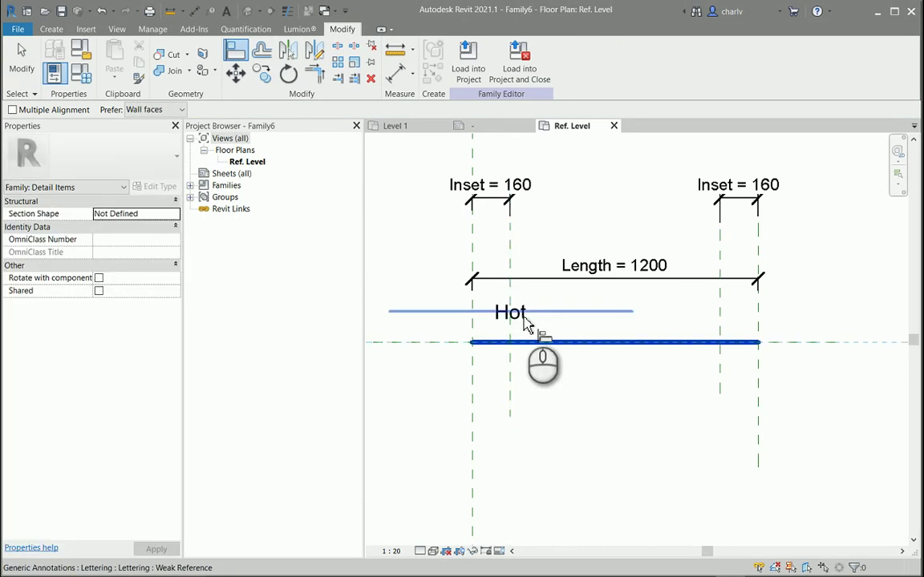
pyautogui.click(526, 322)
pyautogui.click(554, 360)
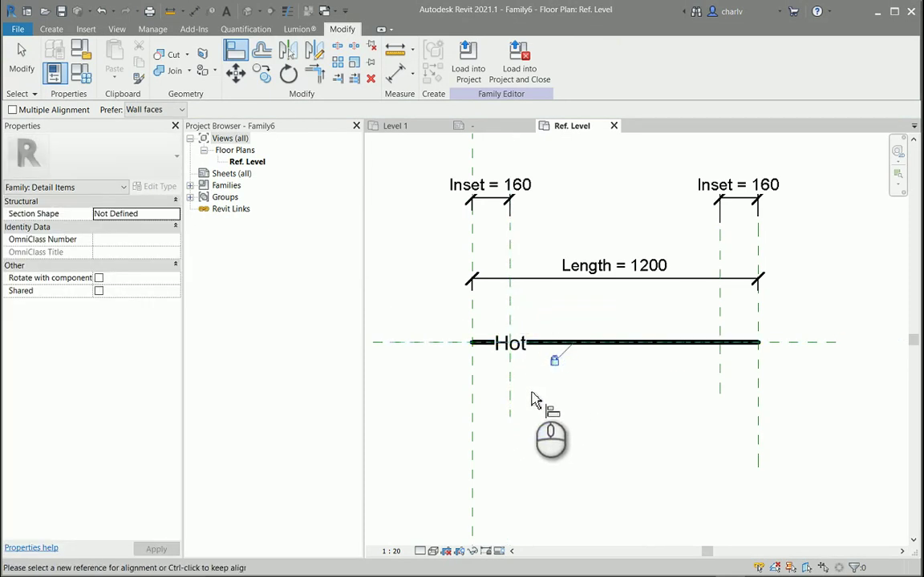
pyautogui.press('Escape')
pyautogui.click(505, 361)
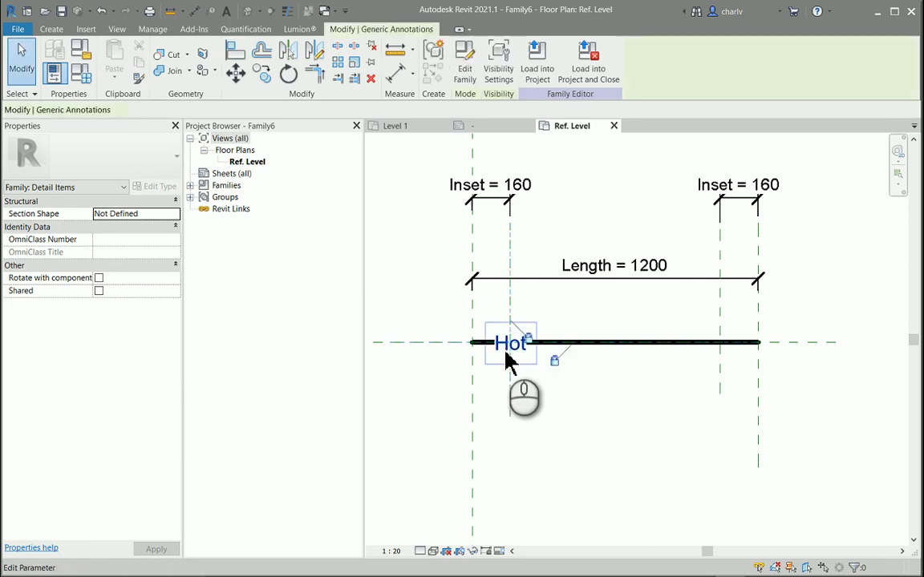
pyautogui.click(379, 249)
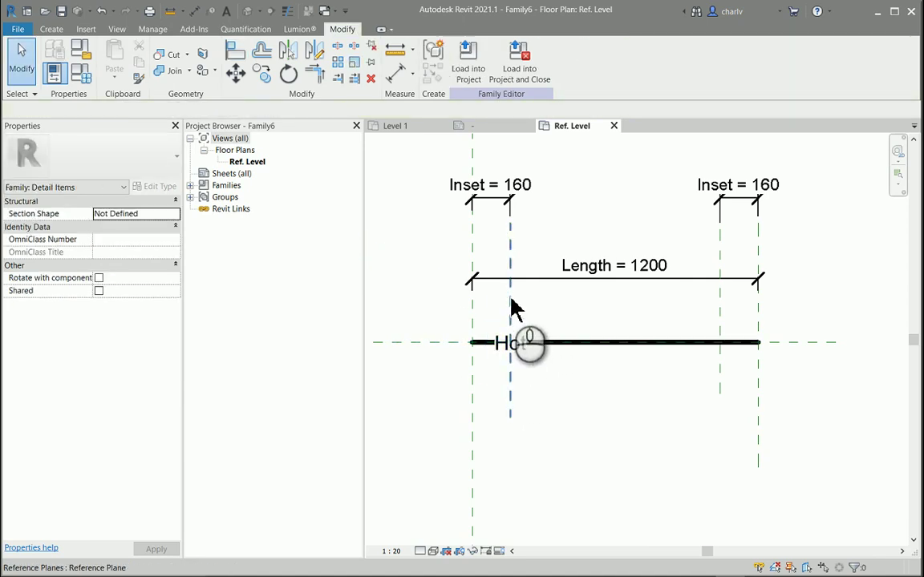
pyautogui.click(511, 353)
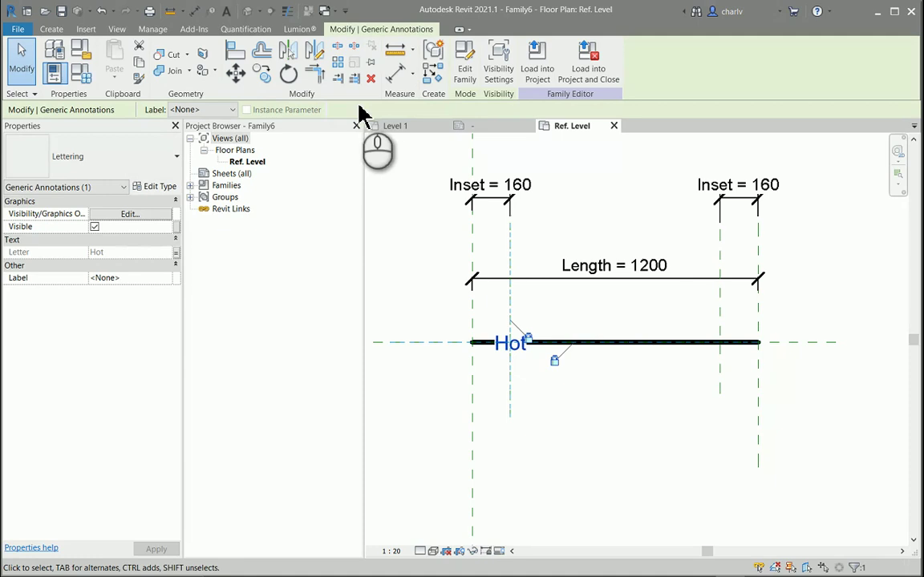
# Step: Array the Hot label into 3 grouped copies from the left inset plane along the line
pyautogui.click(339, 67)
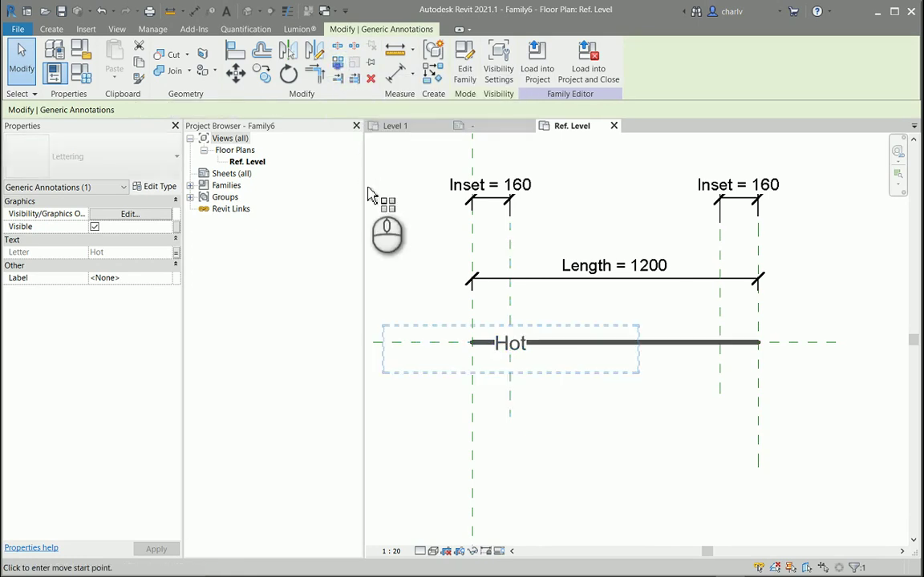
pyautogui.doubleClick(313, 110)
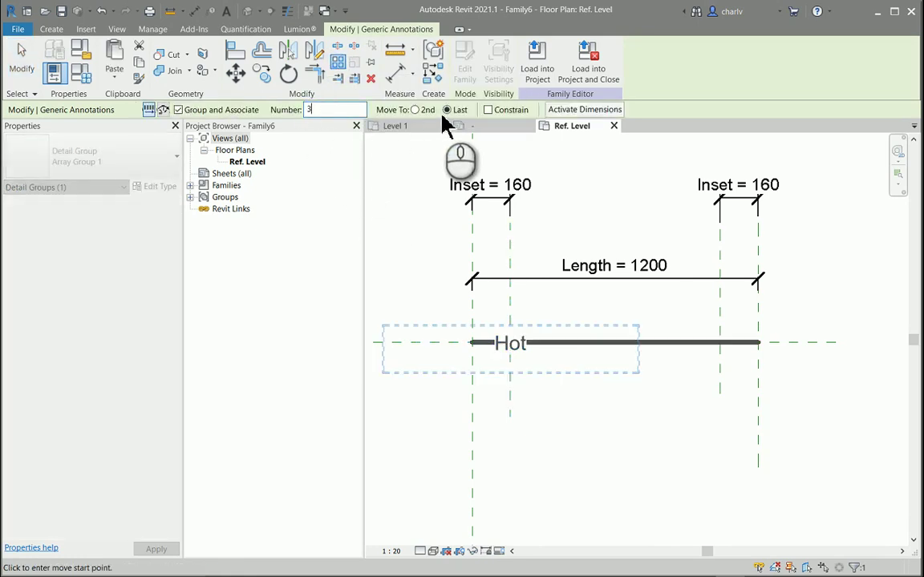
pyautogui.click(513, 303)
pyautogui.click(638, 301)
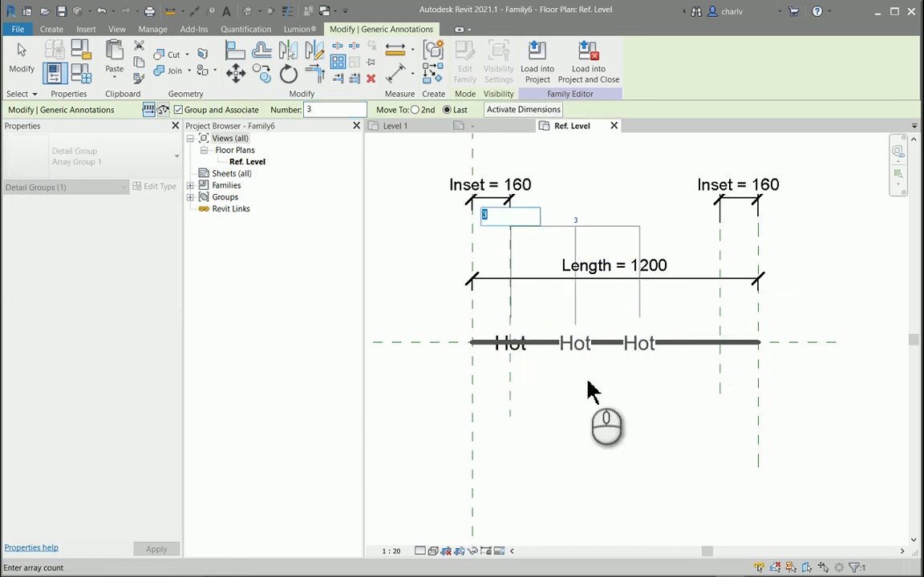
pyautogui.click(629, 380)
pyautogui.click(641, 360)
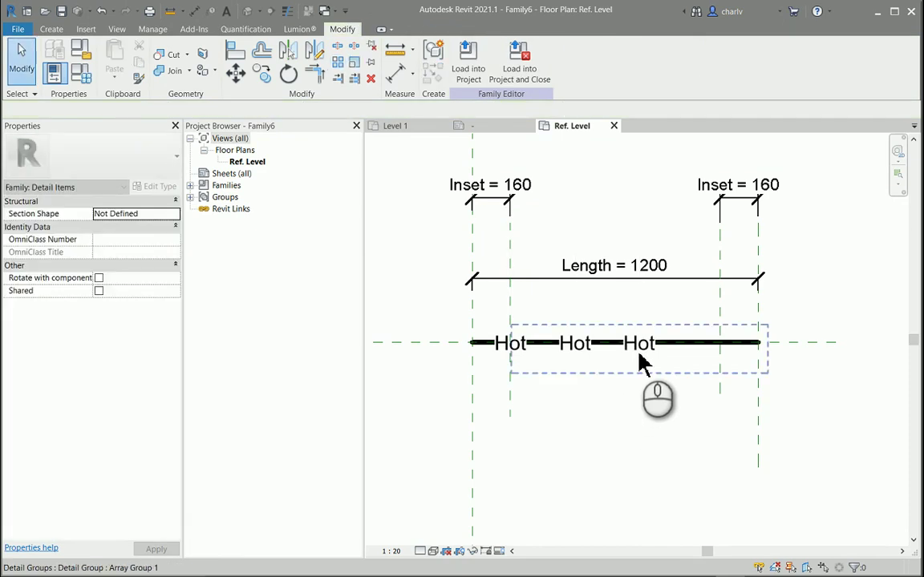
# Step: Align and lock the third Hot label to the right inset plane, accepting the constraint warning
pyautogui.click(241, 51)
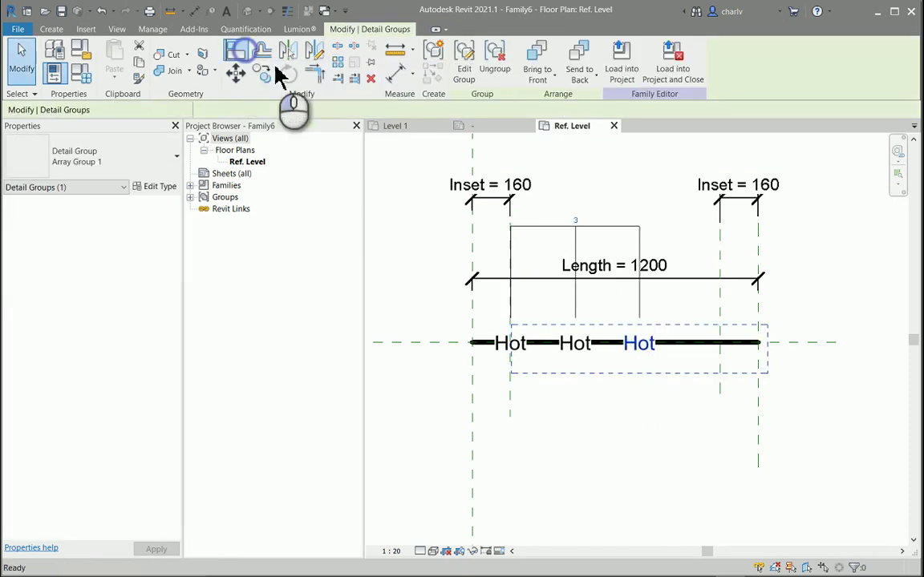
pyautogui.click(719, 328)
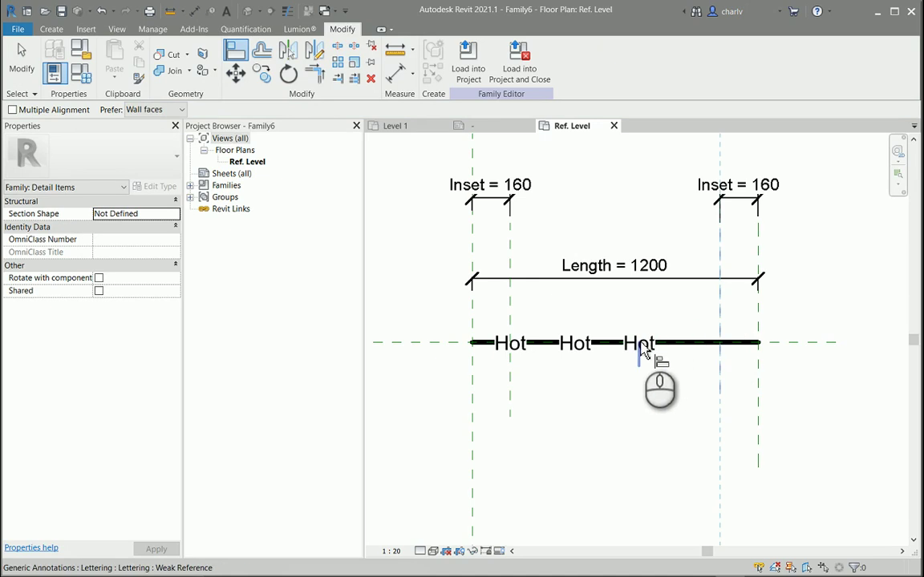
pyautogui.click(641, 347)
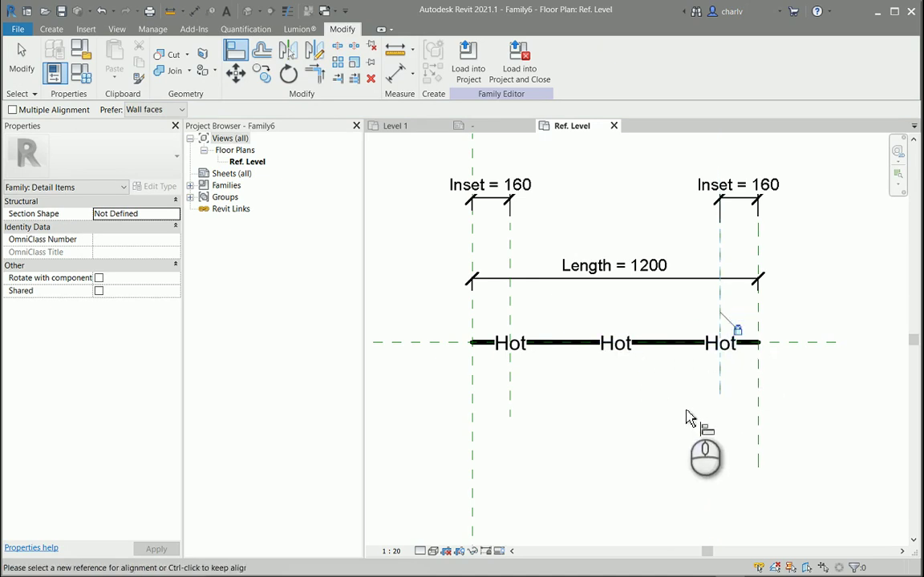
pyautogui.click(683, 350)
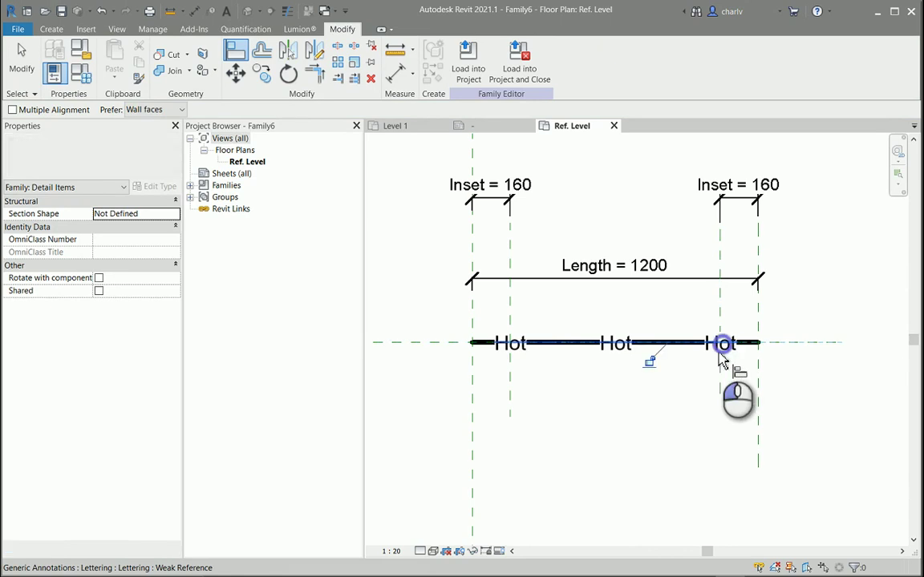
pyautogui.click(649, 362)
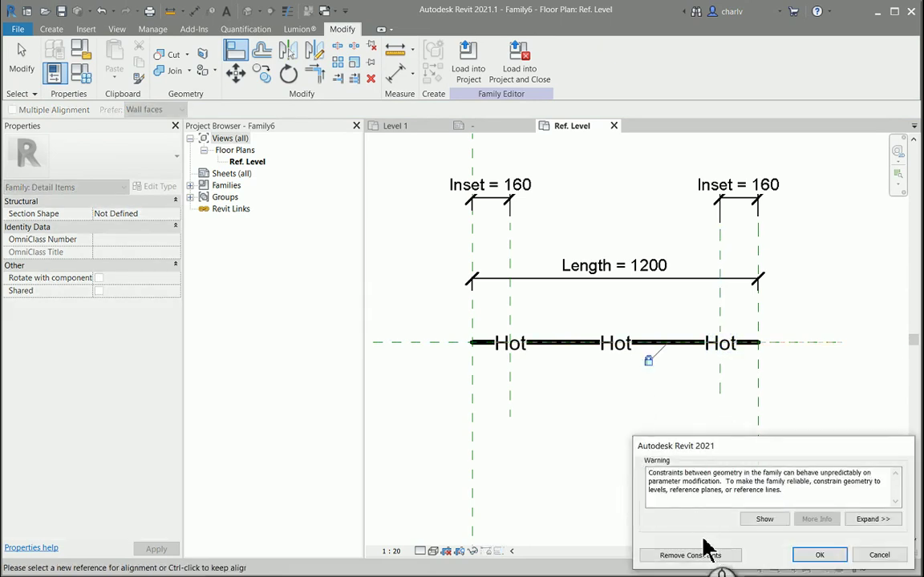
pyautogui.click(804, 557)
pyautogui.press('Escape')
pyautogui.press('Escape')
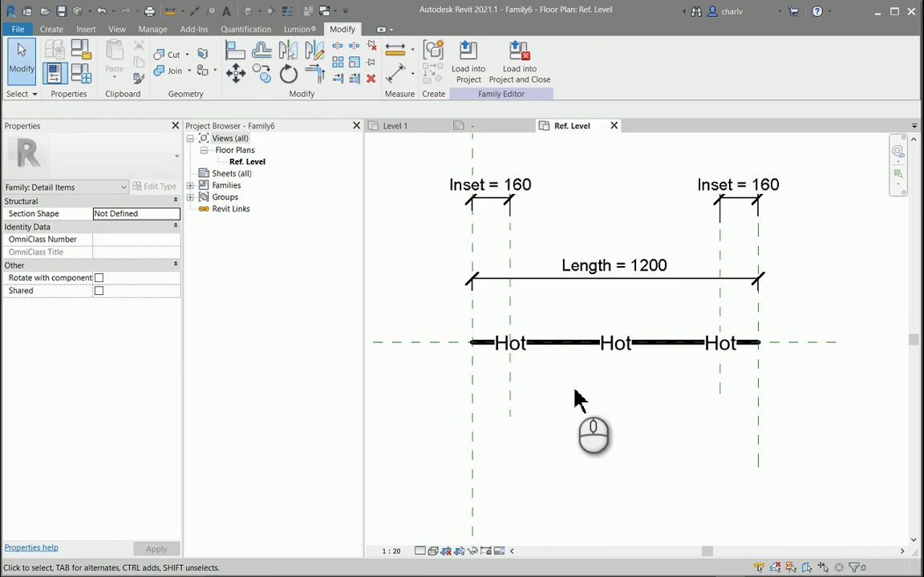
pyautogui.click(79, 75)
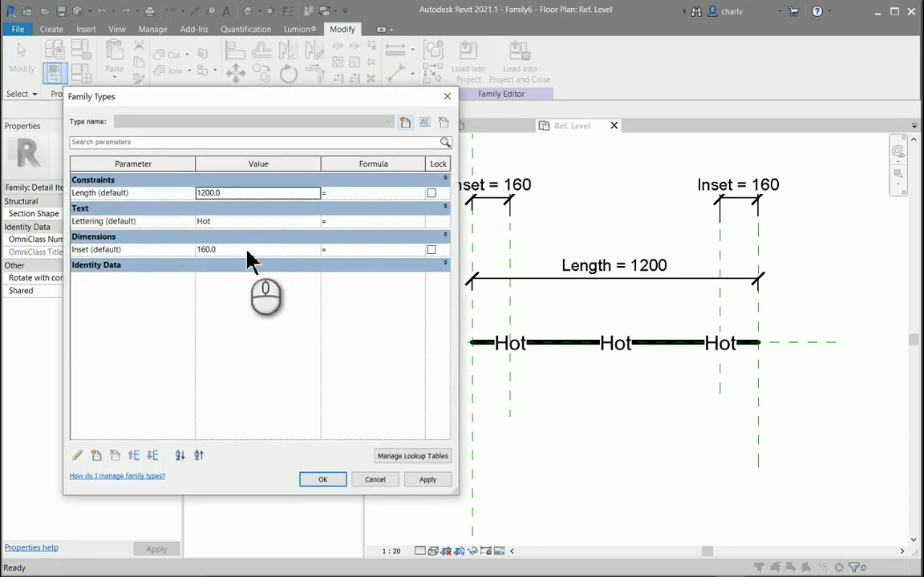
# Step: Change Length to 2000, apply it, and zoom to fit the whole family
pyautogui.click(249, 193)
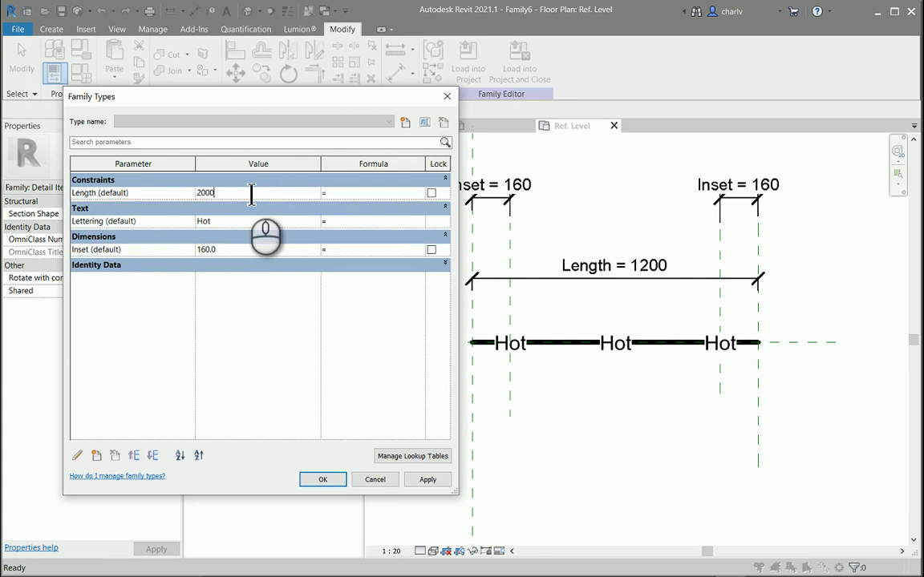
pyautogui.click(420, 480)
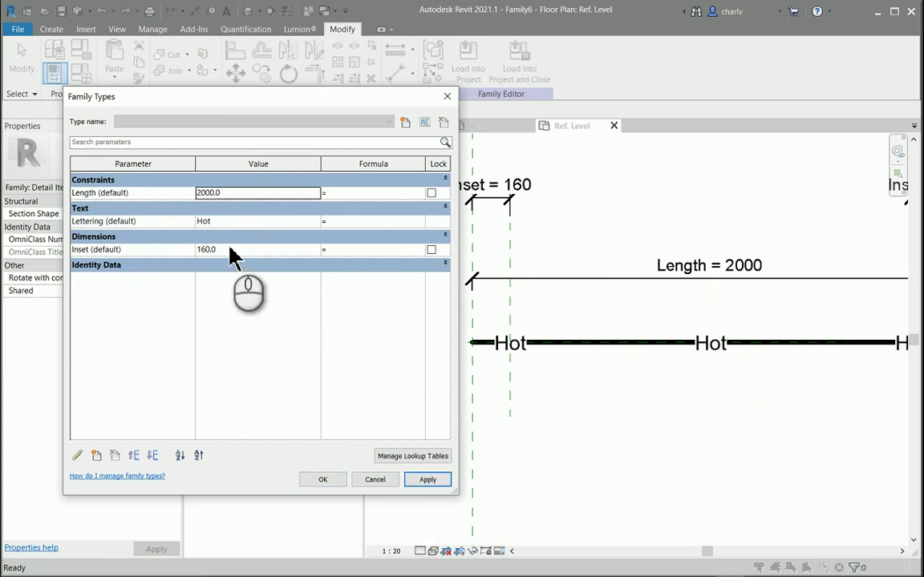
pyautogui.click(322, 480)
pyautogui.scroll(-2, 602, 449)
pyautogui.middleClick(621, 429)
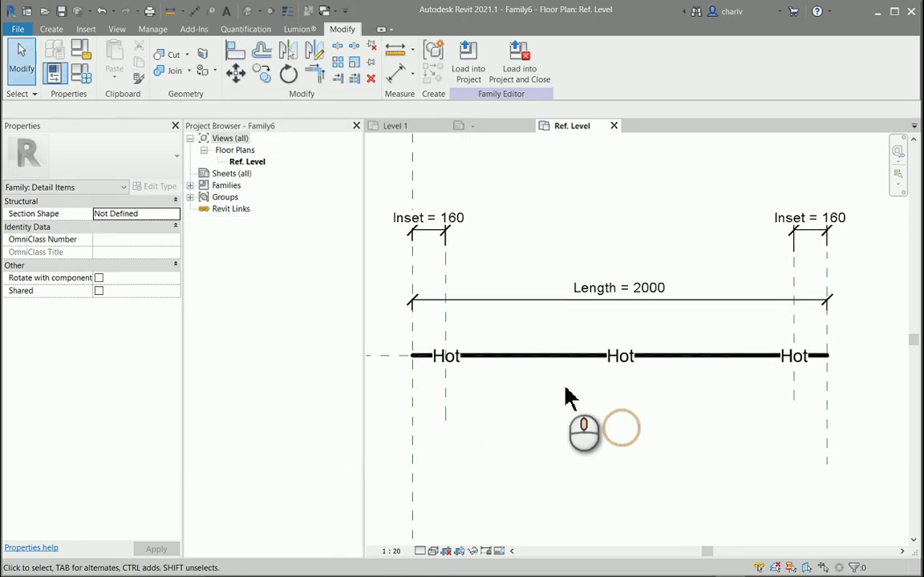
# Step: Label the array count with a new instance parameter Number, grouped under Dimensions
pyautogui.click(610, 372)
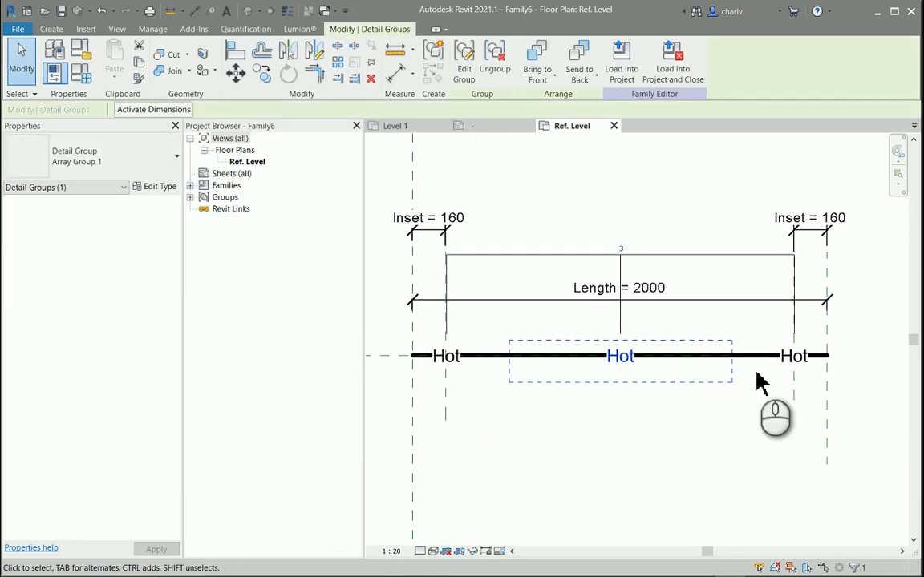
pyautogui.click(654, 256)
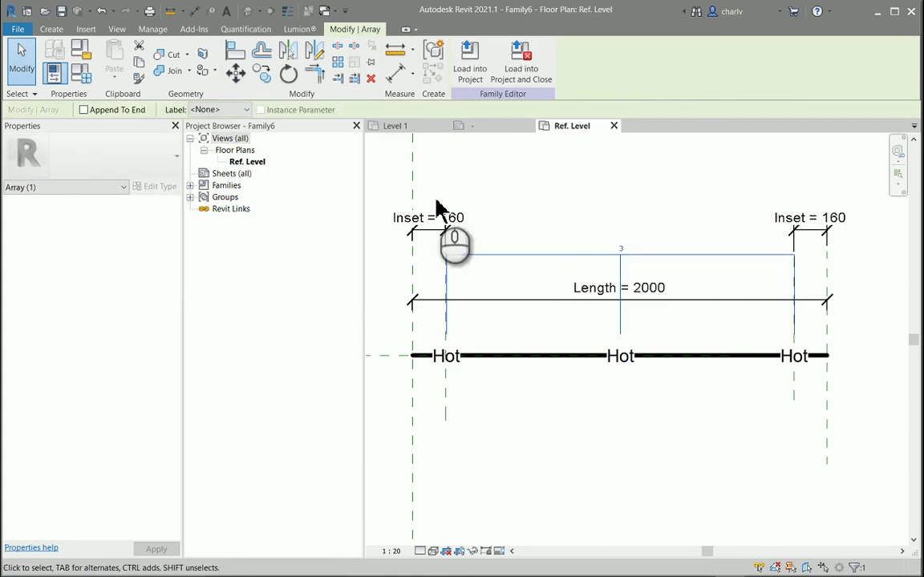
pyautogui.click(233, 110)
pyautogui.click(227, 134)
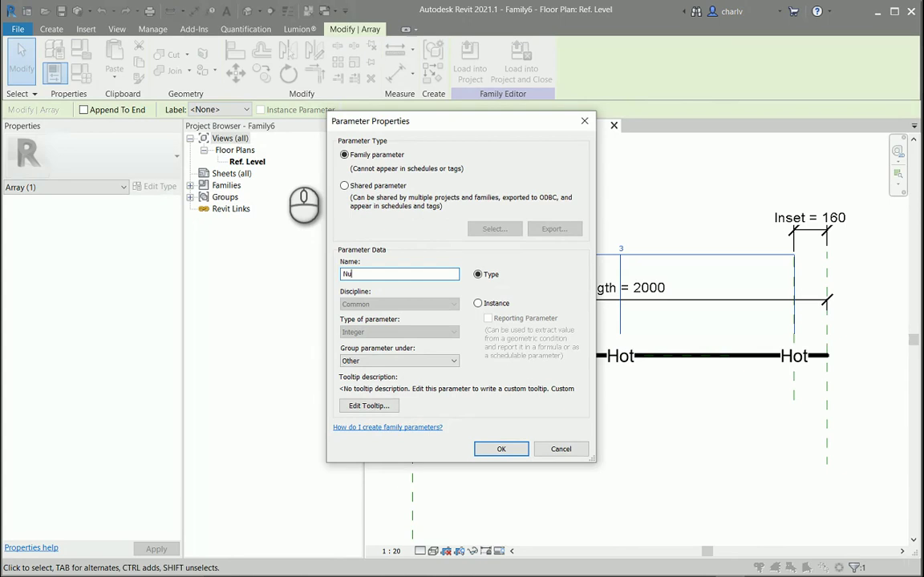
pyautogui.click(369, 362)
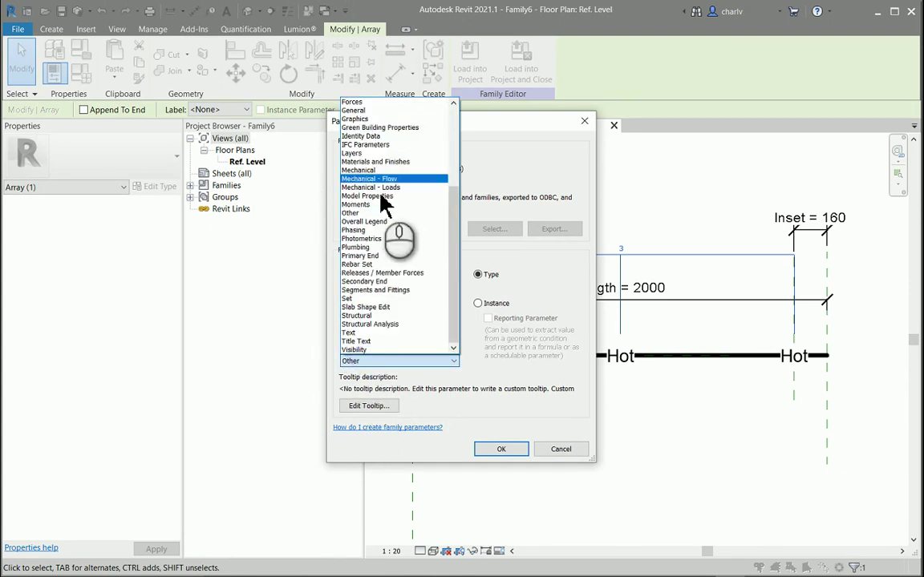
pyautogui.scroll(2, 386, 204)
pyautogui.scroll(5, 386, 205)
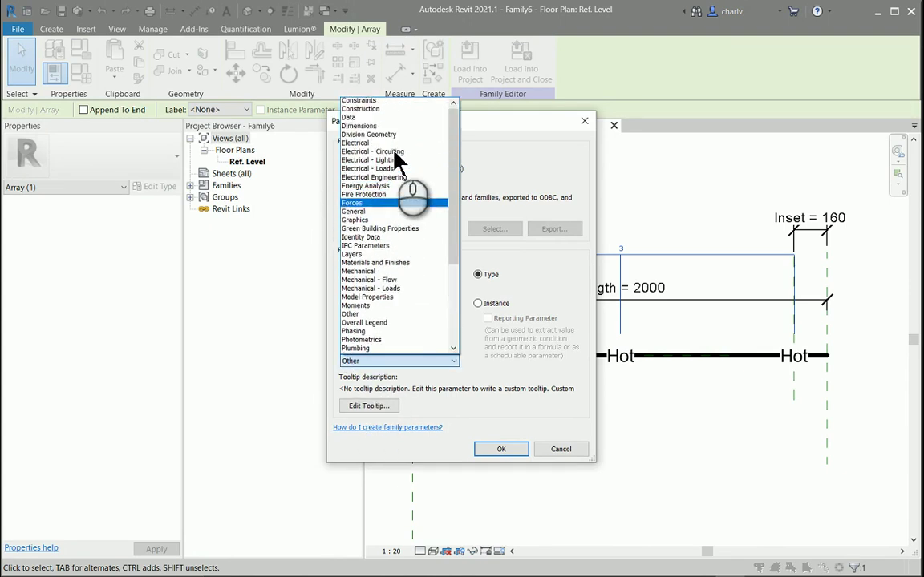
pyautogui.click(391, 152)
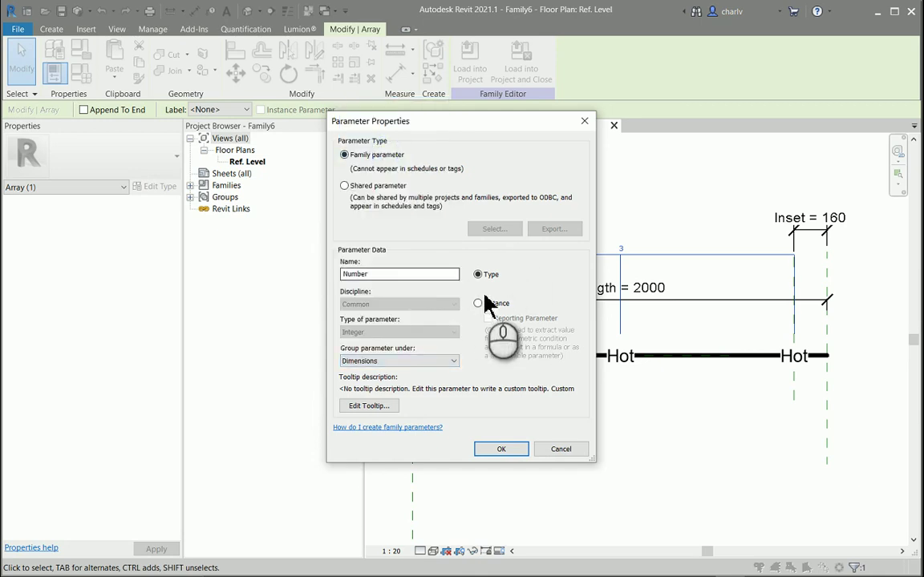
pyautogui.click(479, 303)
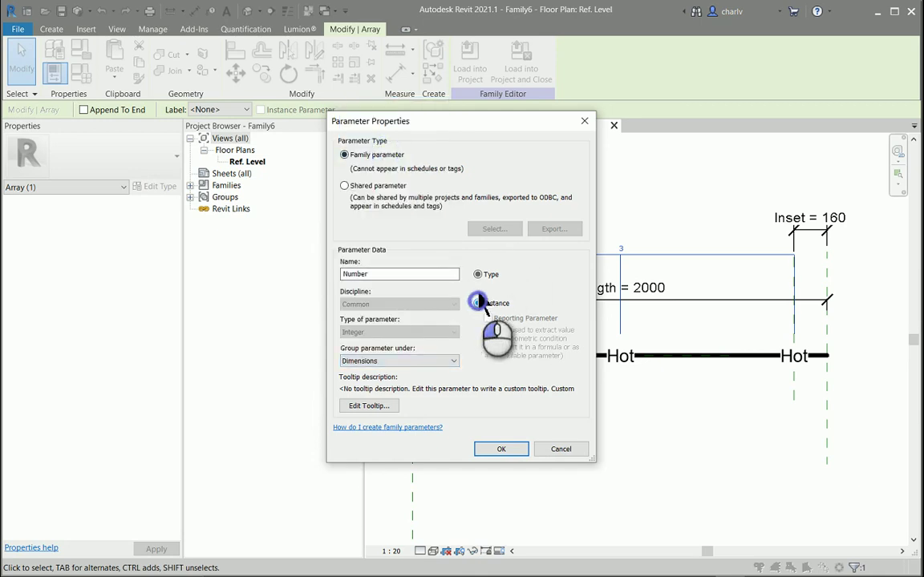
pyautogui.click(497, 450)
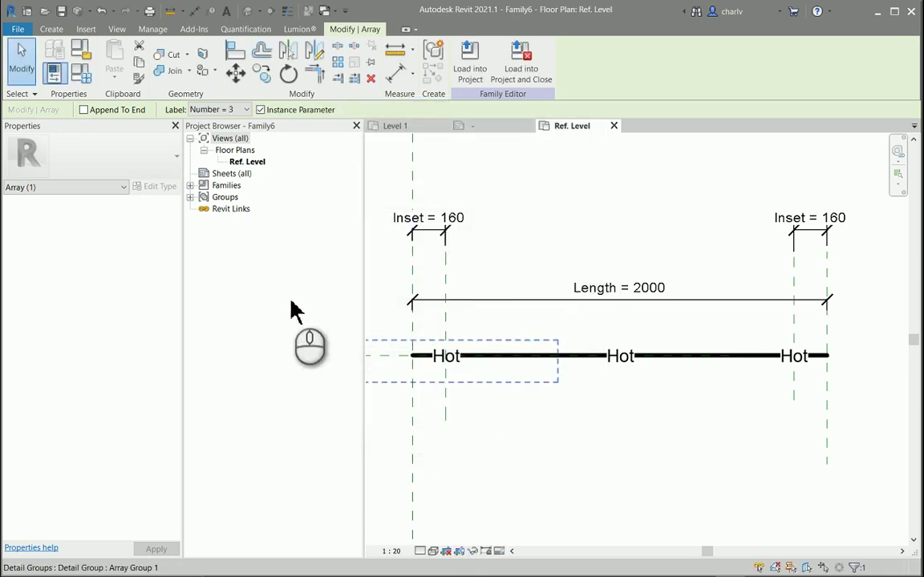
# Step: Flex Number to 5 to preview, then set its default to 4 and close
pyautogui.click(81, 73)
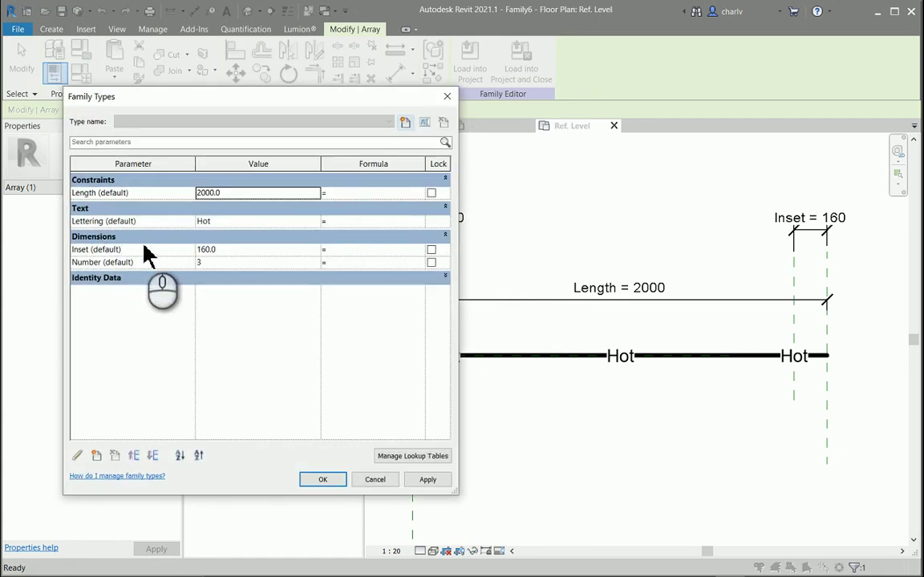
pyautogui.click(229, 265)
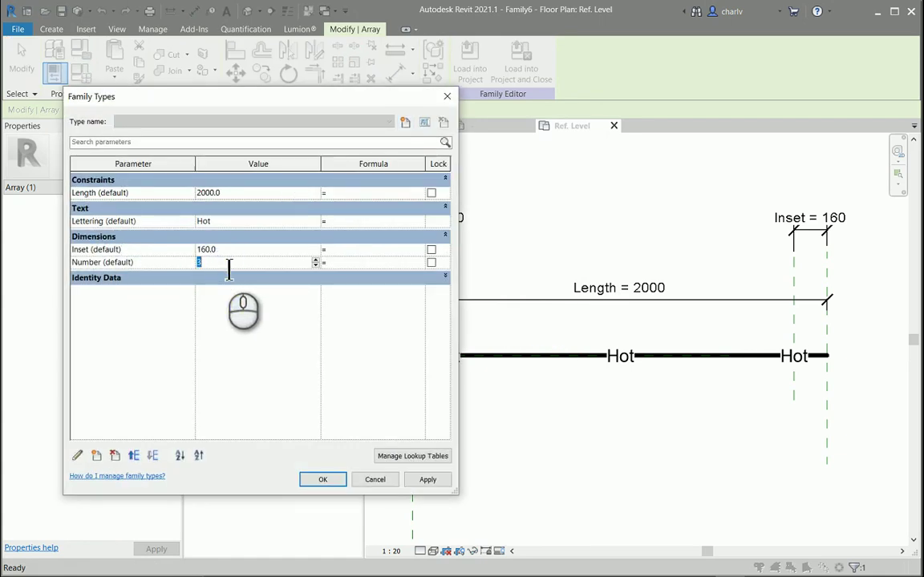
pyautogui.write('5')
pyautogui.click(428, 479)
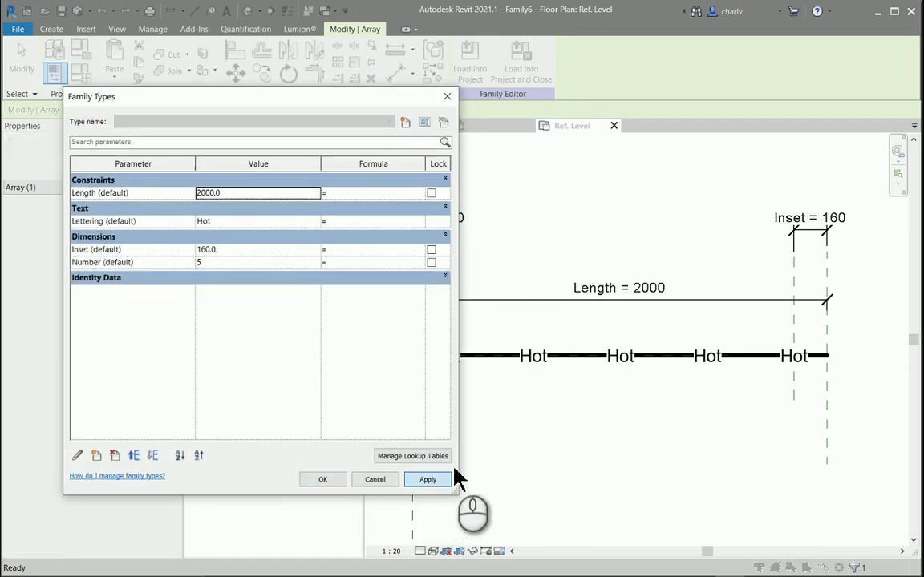
pyautogui.click(251, 264)
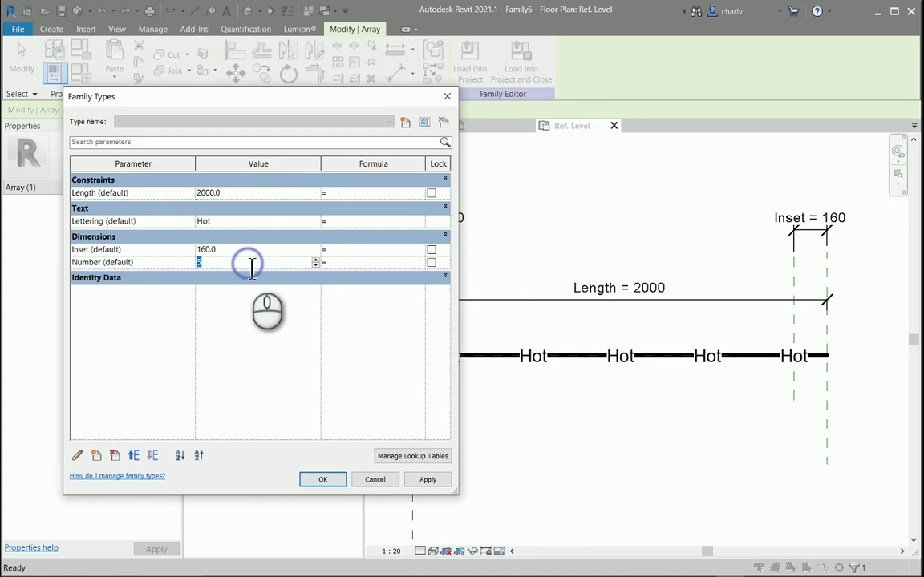
pyautogui.click(428, 479)
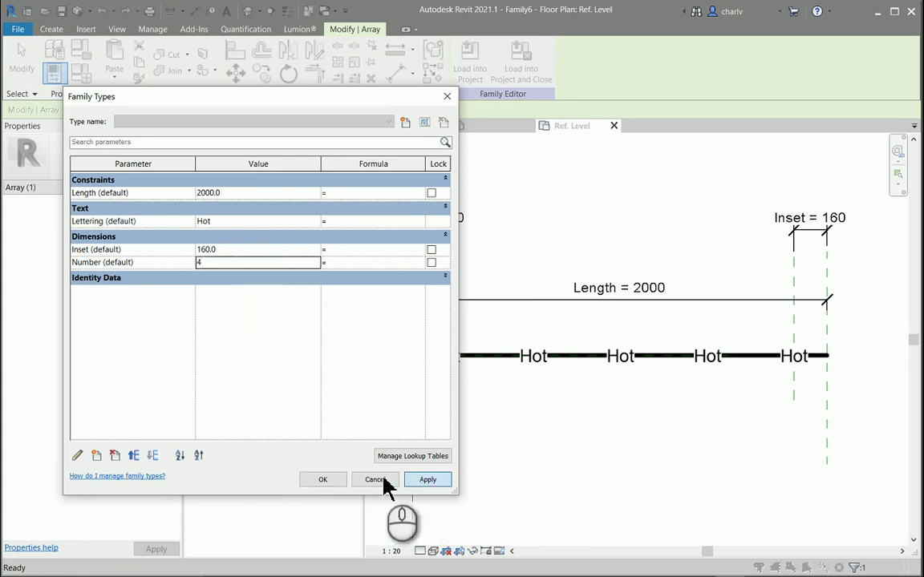
pyautogui.click(323, 480)
# Step: Save the family as LineBased.rfa
pyautogui.click(437, 433)
pyautogui.click(470, 69)
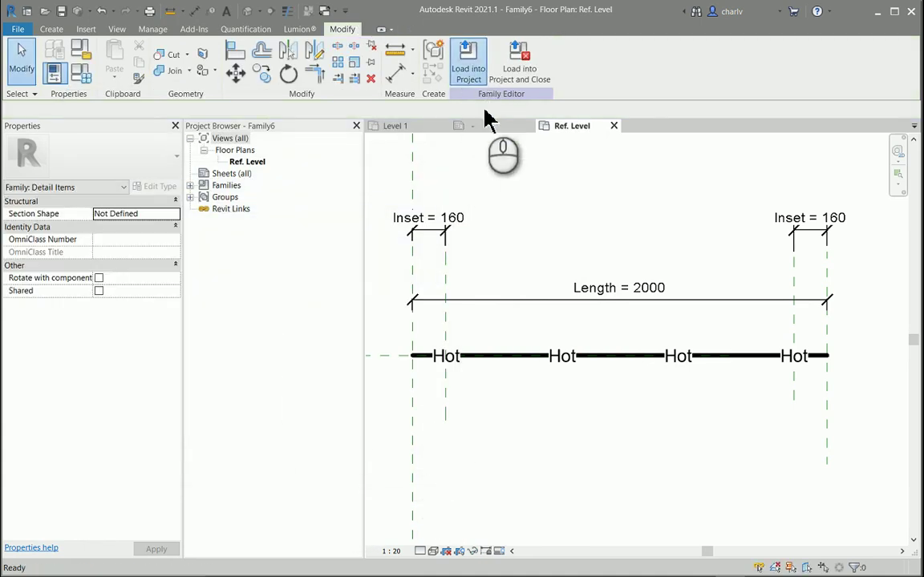
pyautogui.click(493, 393)
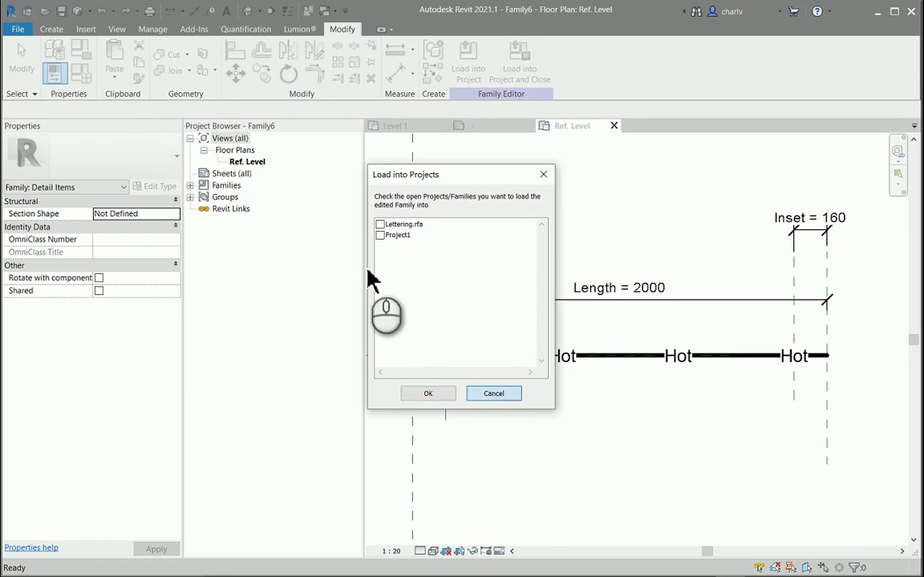
pyautogui.click(18, 29)
pyautogui.click(54, 204)
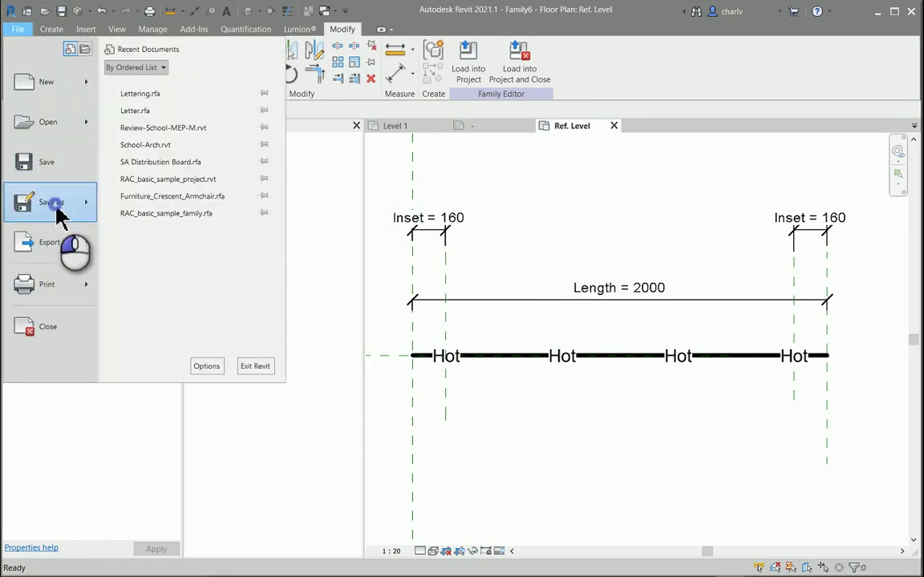
pyautogui.click(181, 186)
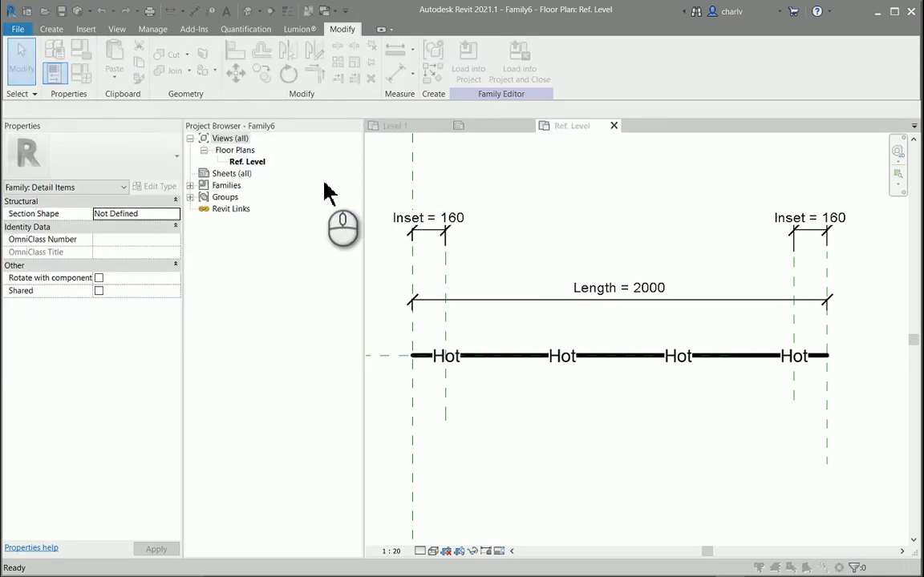
pyautogui.write('LineBased')
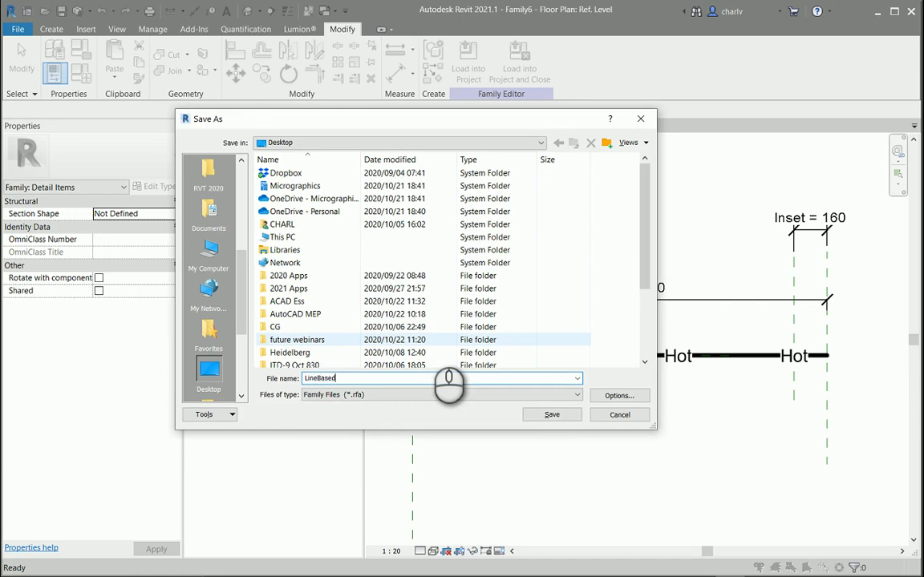
pyautogui.click(551, 415)
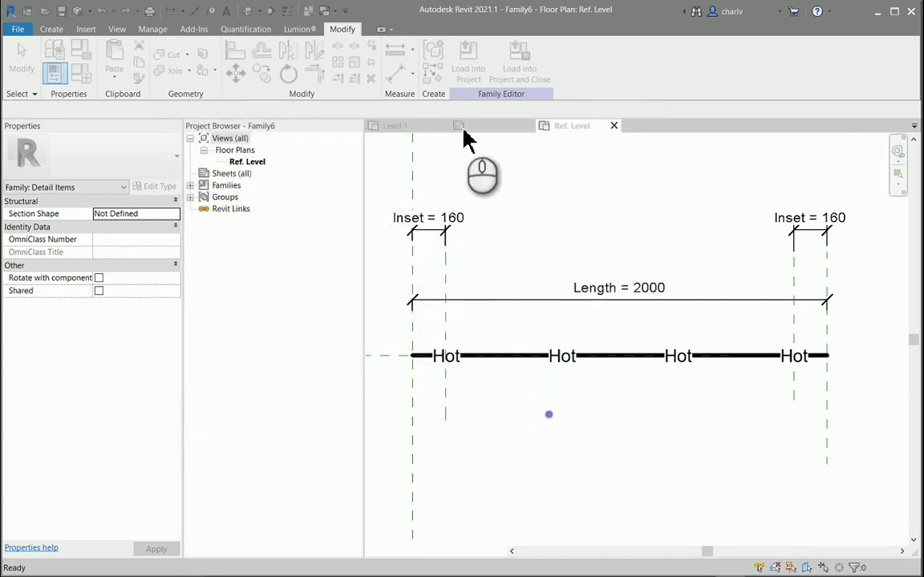
# Step: Load LineBased into Project1
pyautogui.click(469, 64)
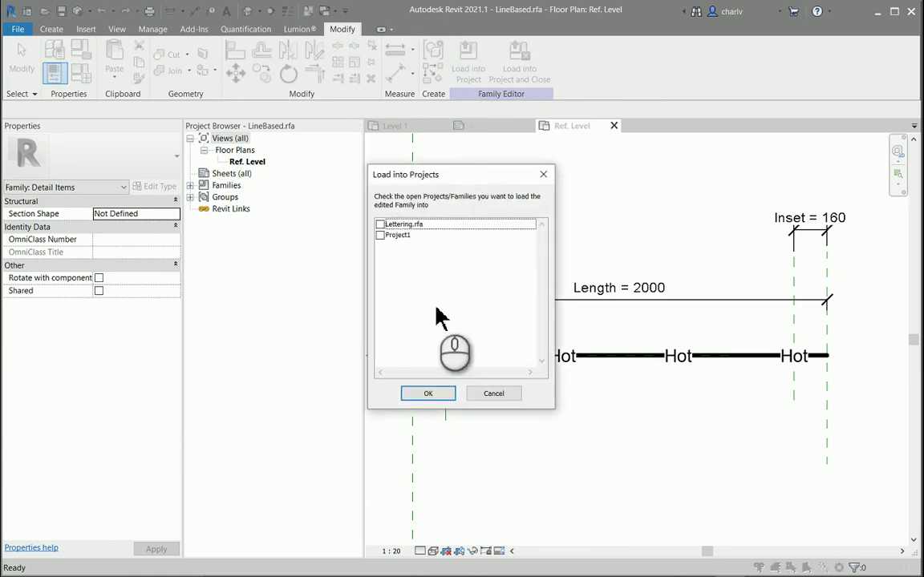
pyautogui.click(381, 236)
pyautogui.click(441, 393)
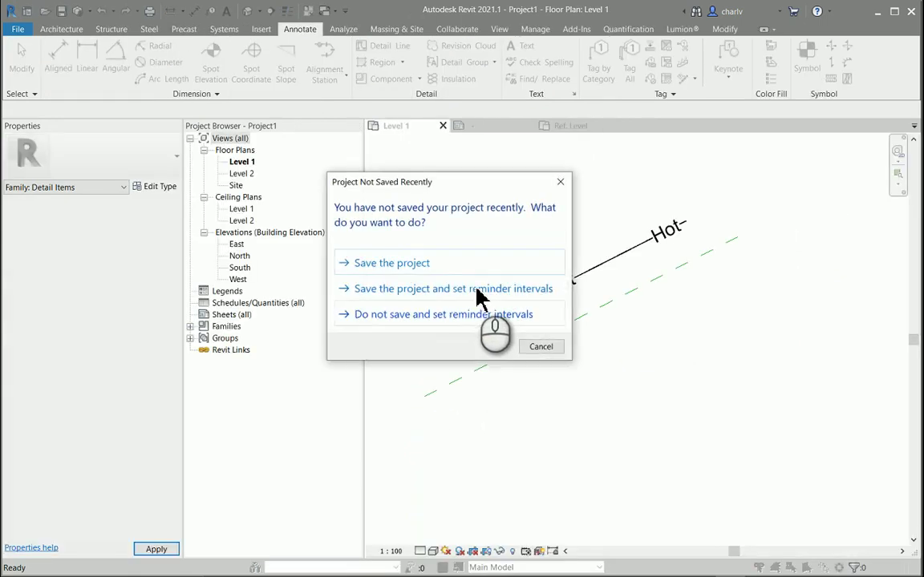
# Step: Dismiss the save reminder and place another LineBased Hot line above the first one
pyautogui.click(535, 346)
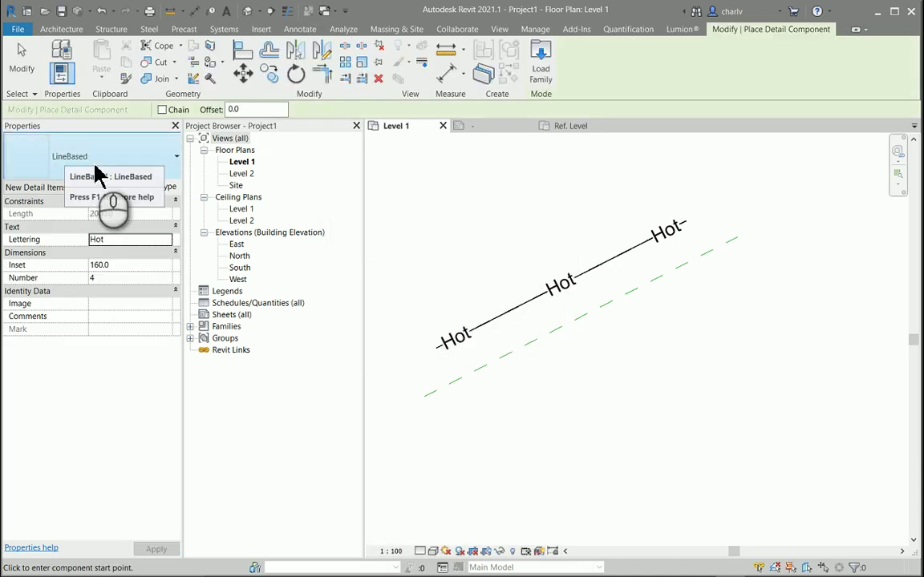
pyautogui.click(401, 320)
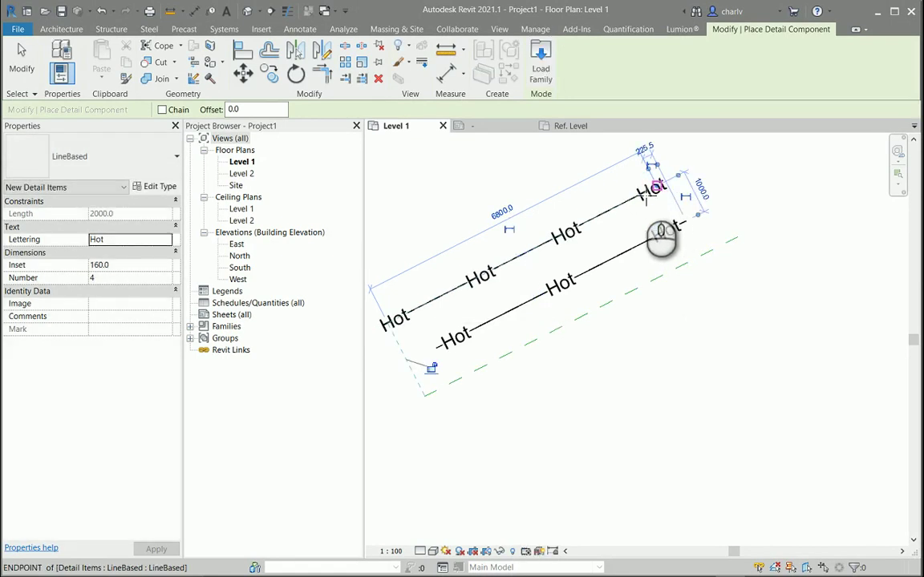
pyautogui.click(646, 199)
pyautogui.click(137, 240)
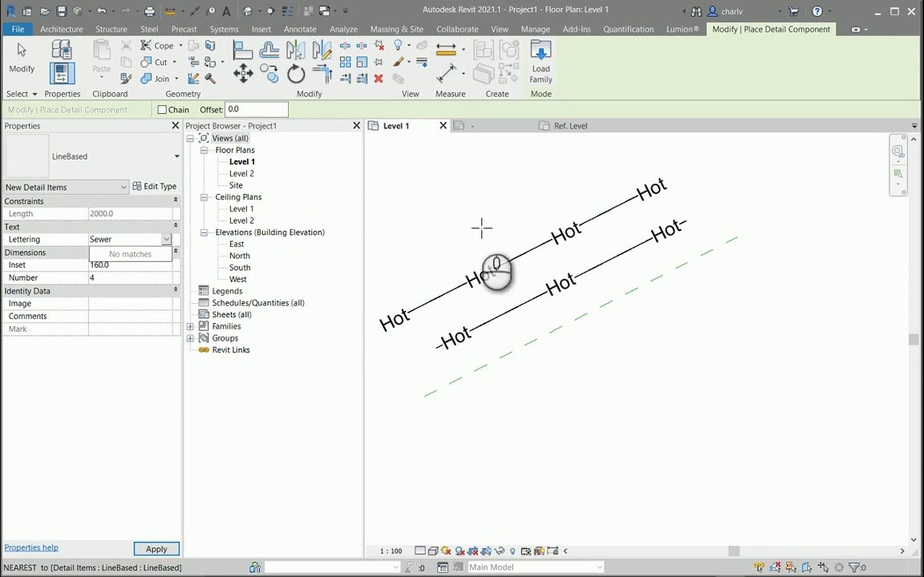
# Step: Finish placing components, select the new upper line and set its Lettering to Cold
pyautogui.click(514, 264)
pyautogui.press('Escape')
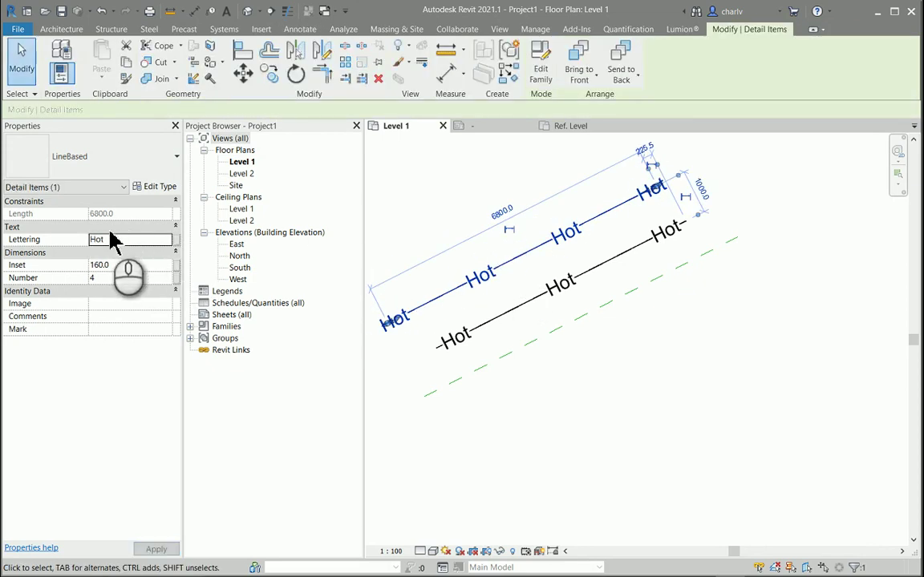
pyautogui.click(116, 227)
pyautogui.click(124, 226)
pyautogui.click(127, 240)
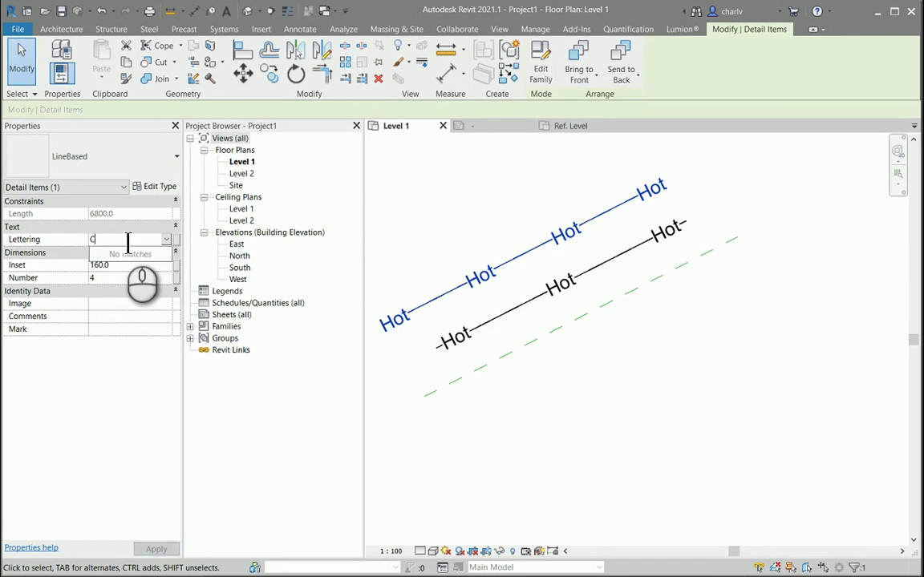
pyautogui.click(393, 233)
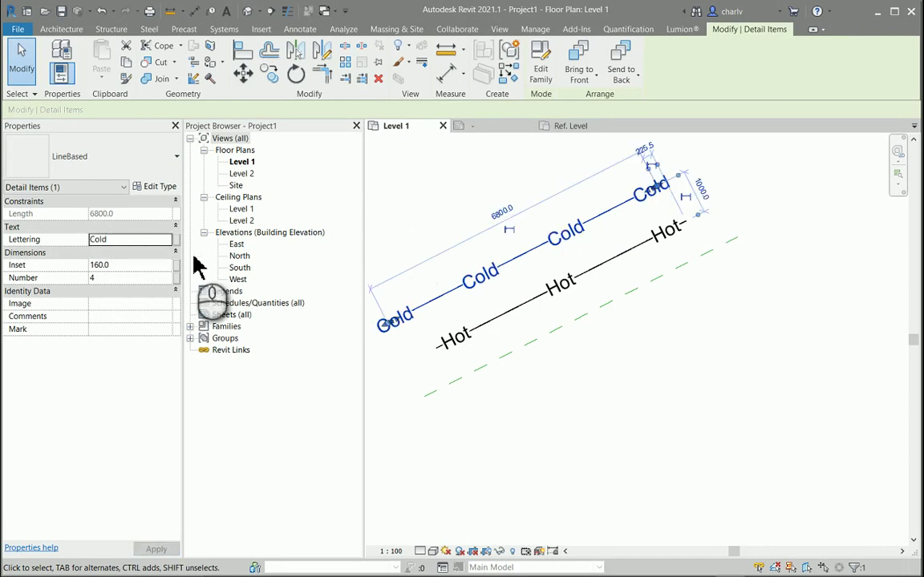
# Step: Give the Cold line Number 3 and Inset 750
pyautogui.click(141, 278)
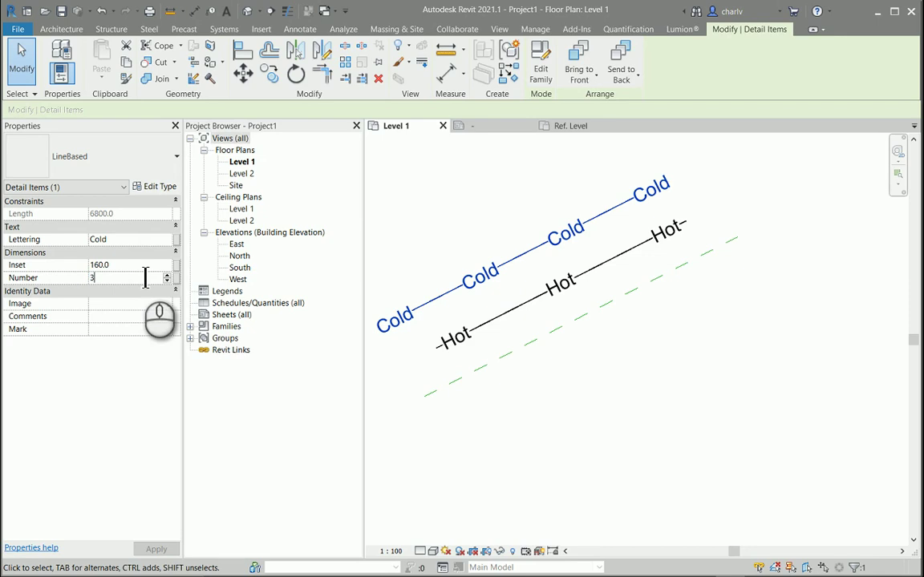
pyautogui.write('3')
pyautogui.click(560, 186)
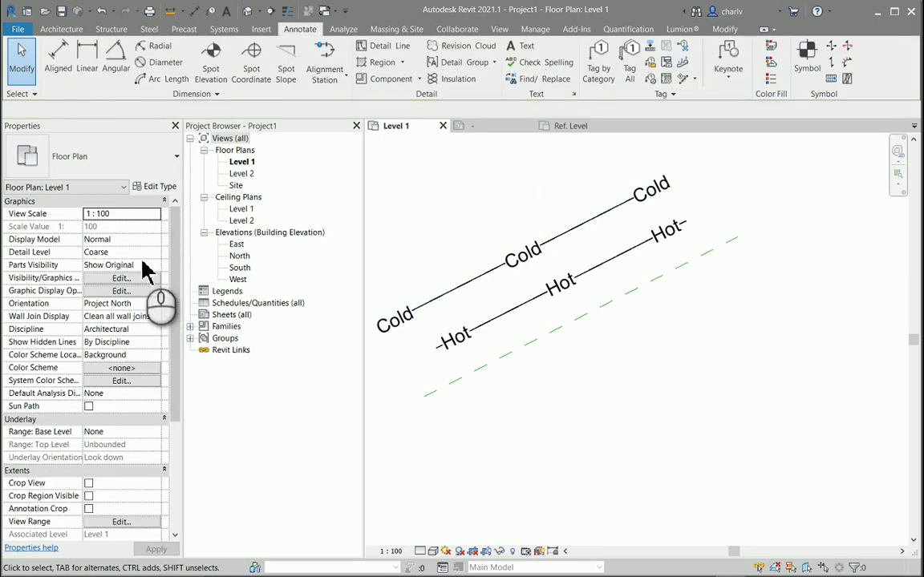
pyautogui.click(431, 301)
pyautogui.click(133, 266)
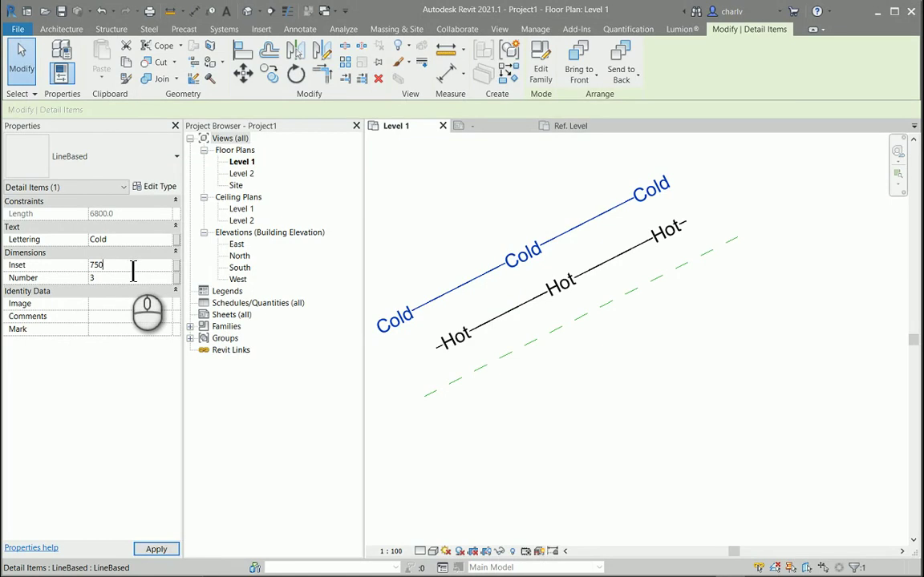
pyautogui.write('750')
pyautogui.click(427, 212)
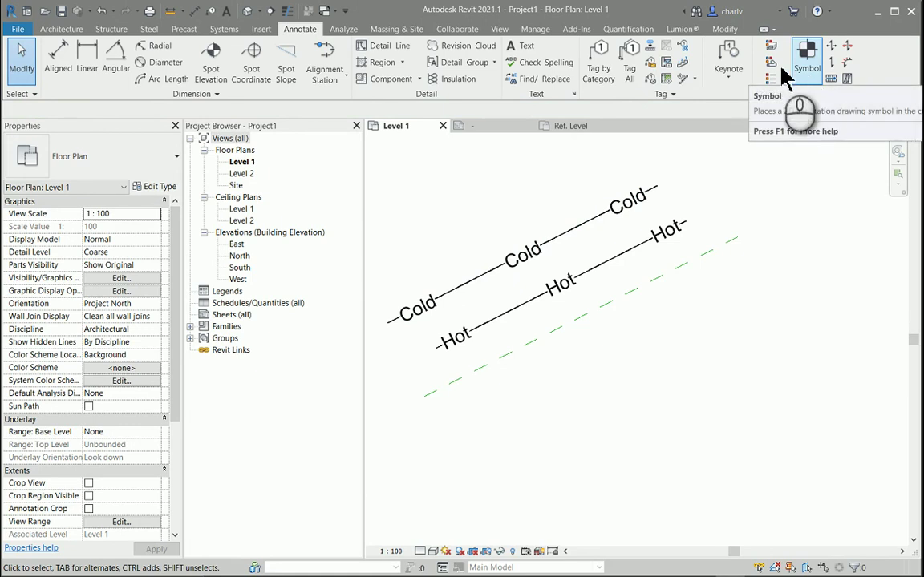
# Step: Open the Component placement options on the Annotate tab
pyautogui.click(419, 78)
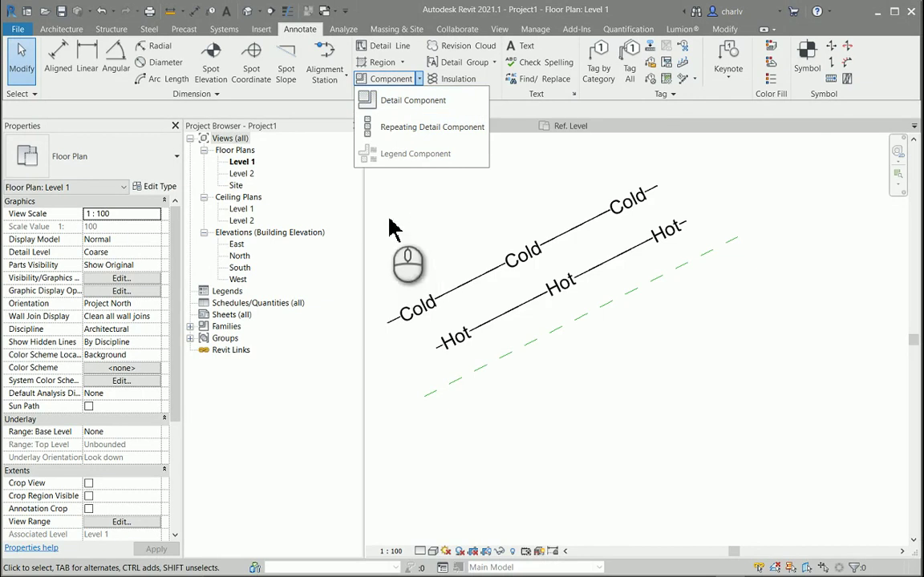
# Step: Switch to the LineBased.rfa - Floor Plan: Ref. Level window and select the Hot label array
pyautogui.click(502, 33)
pyautogui.click(502, 34)
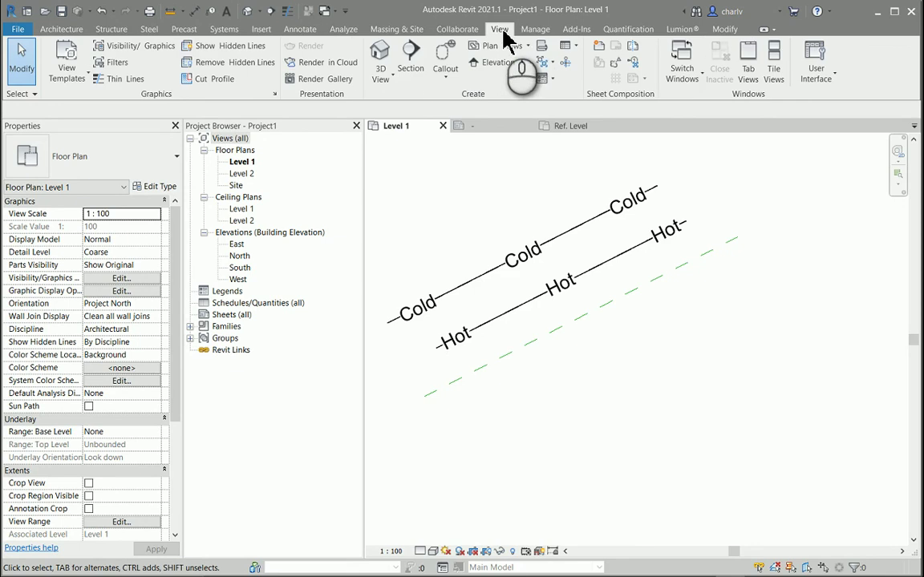
pyautogui.click(681, 74)
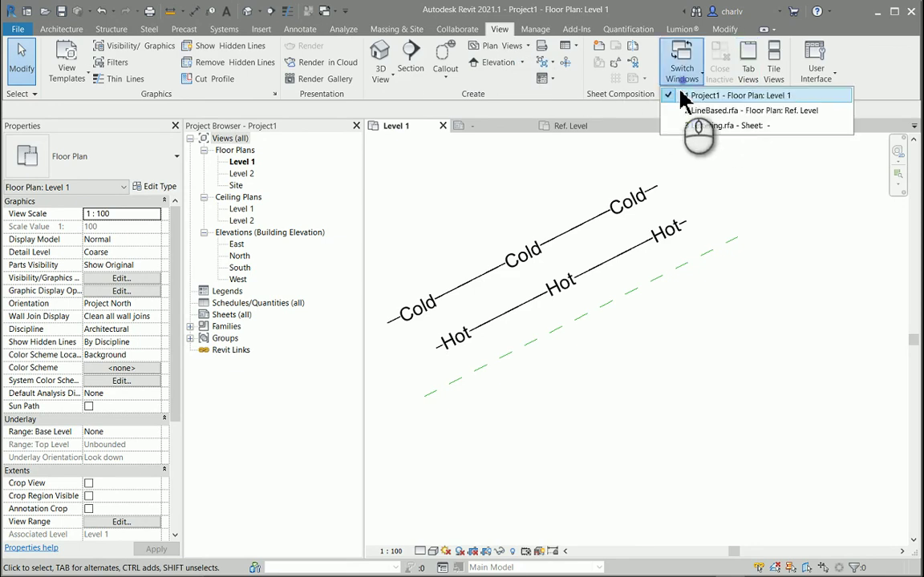
pyautogui.click(697, 111)
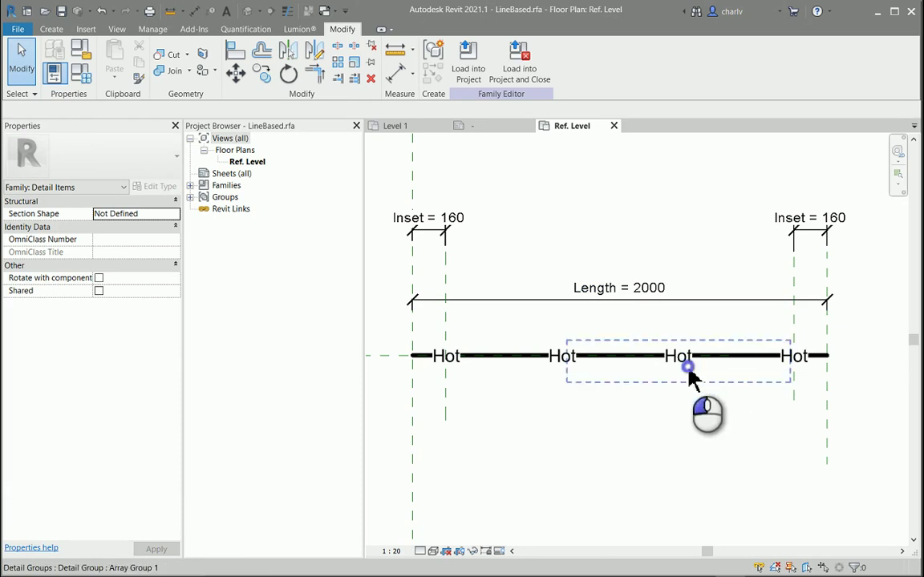
pyautogui.click(689, 373)
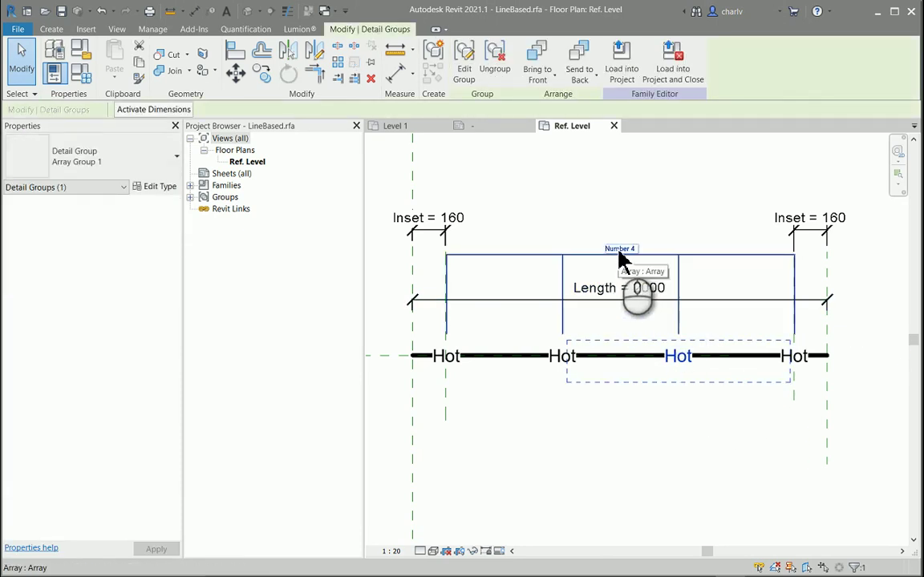